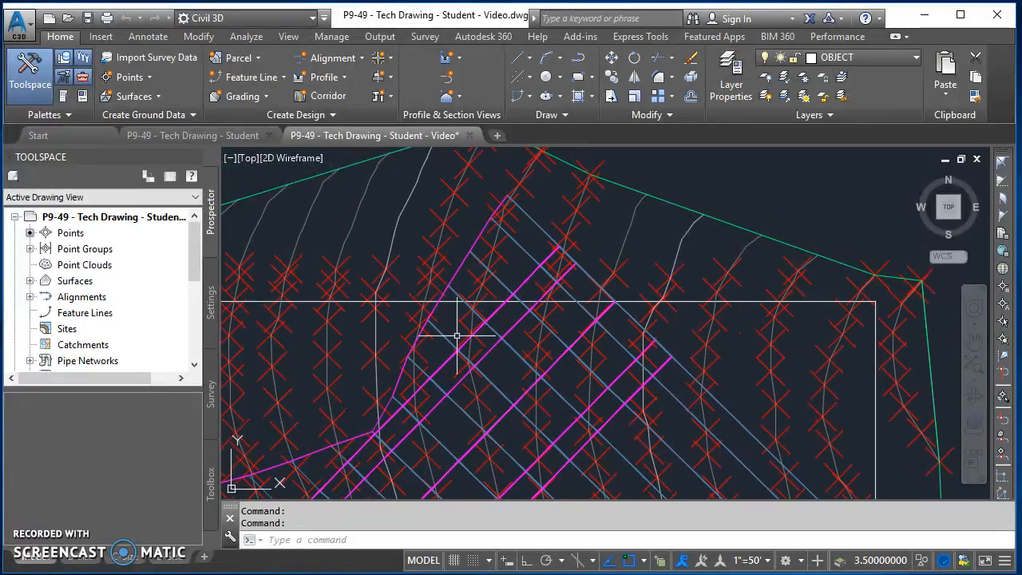
- Compare the northern ends of the magenta road and slope lines in the Student and Student - Video drawings against the existing surface boundary
scroll(457, 335, "down", 2)
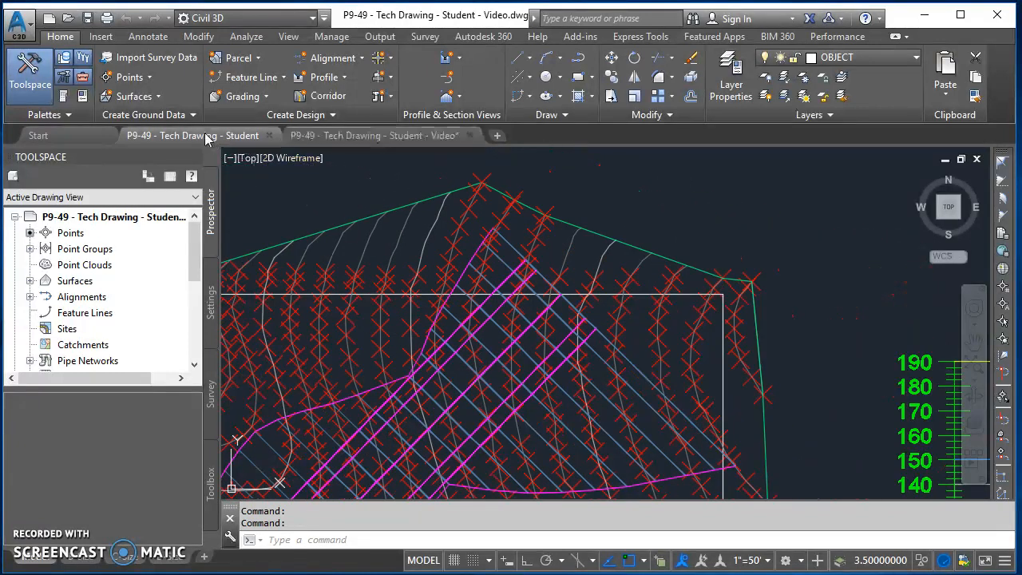
left_click(199, 136)
scroll(502, 238, "up", 4)
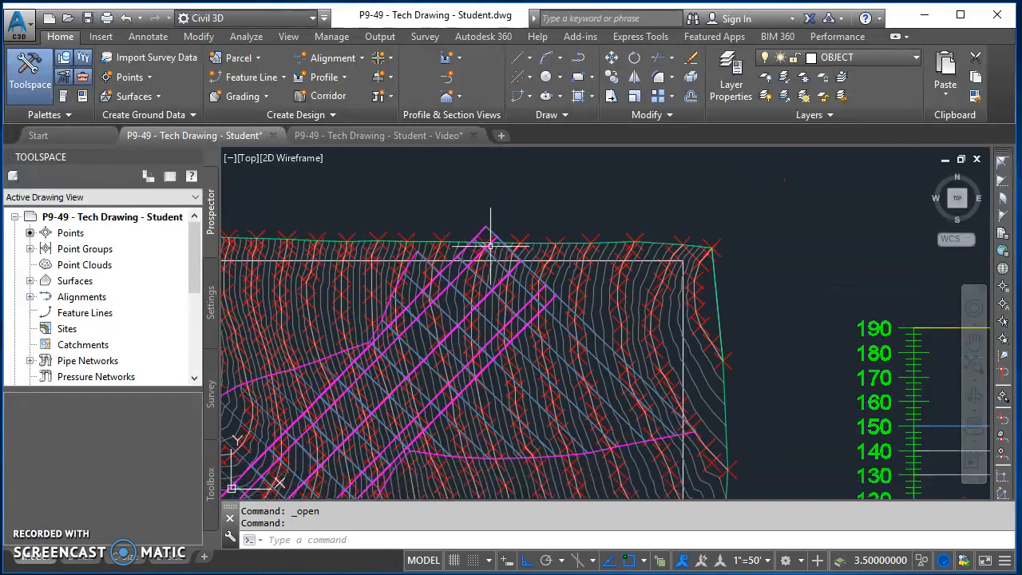
scroll(479, 231, "down", 1)
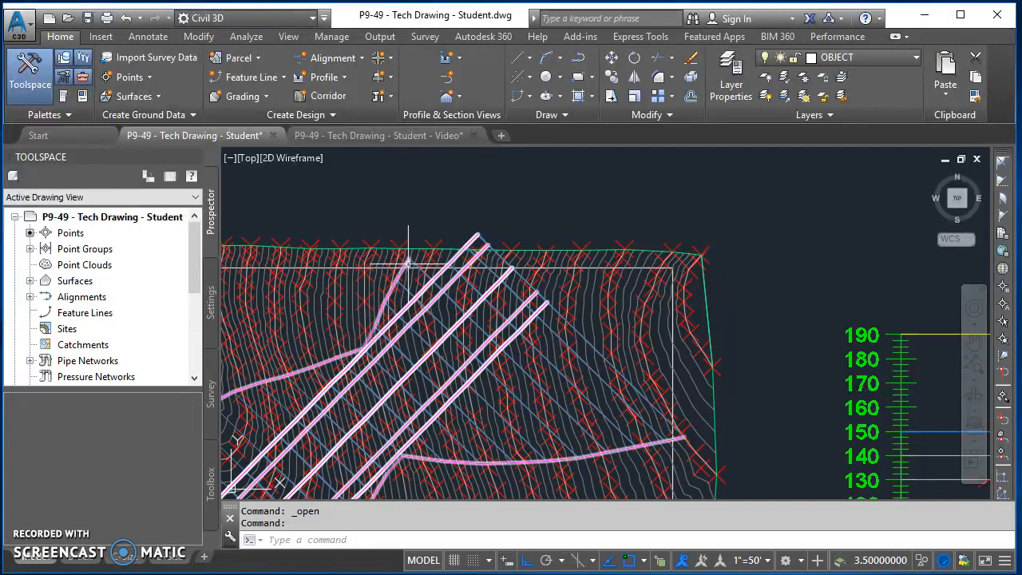
mouse_move(408, 262)
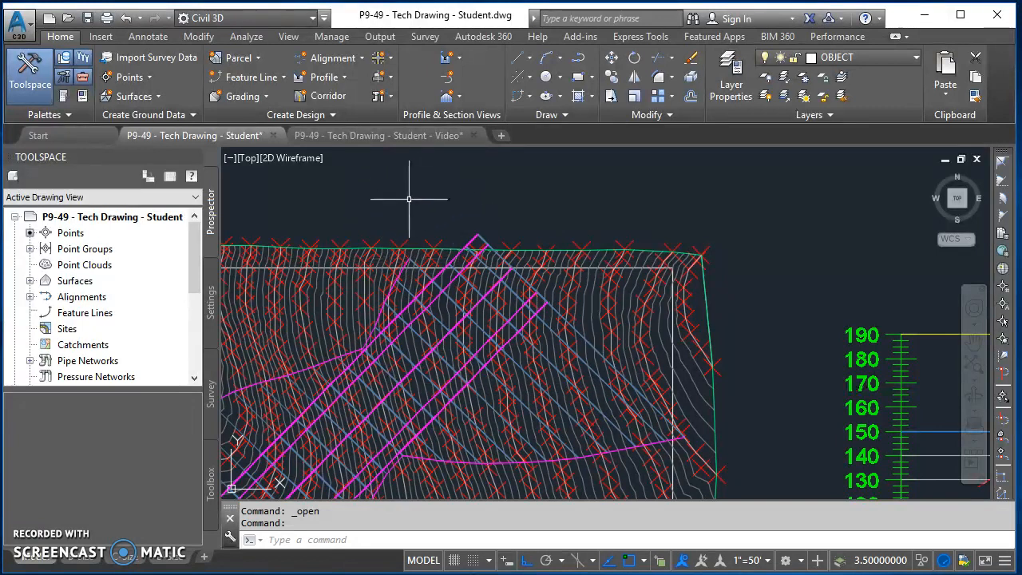
left_click(378, 135)
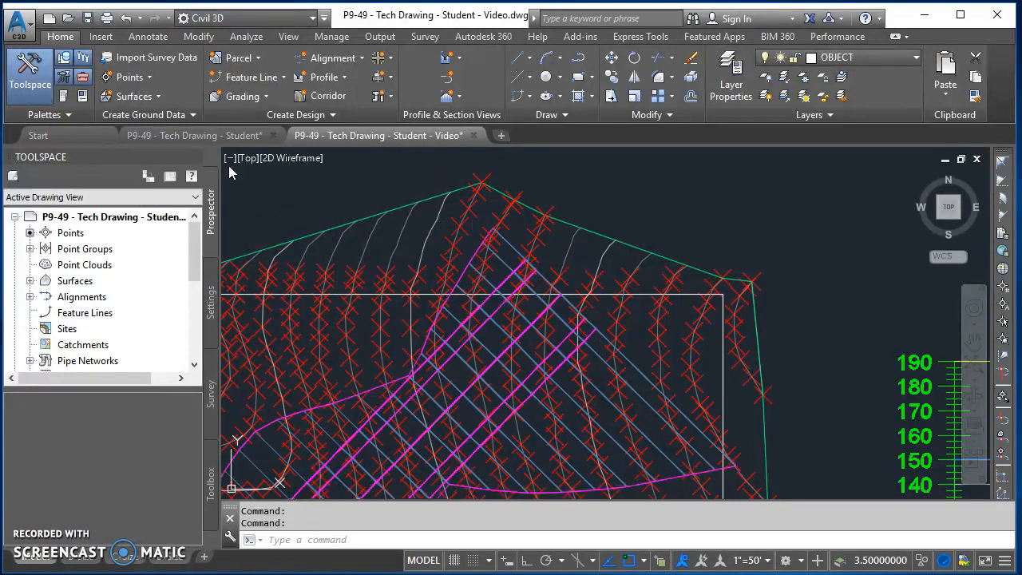
left_click(208, 137)
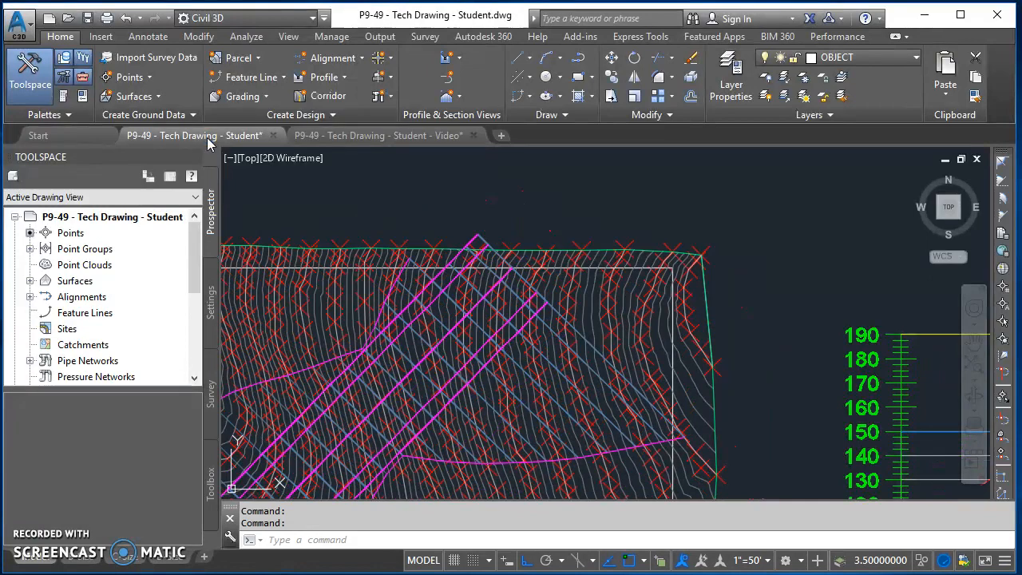
scroll(454, 238, "down", 2)
scroll(454, 237, "down", 2)
scroll(456, 224, "up", 4)
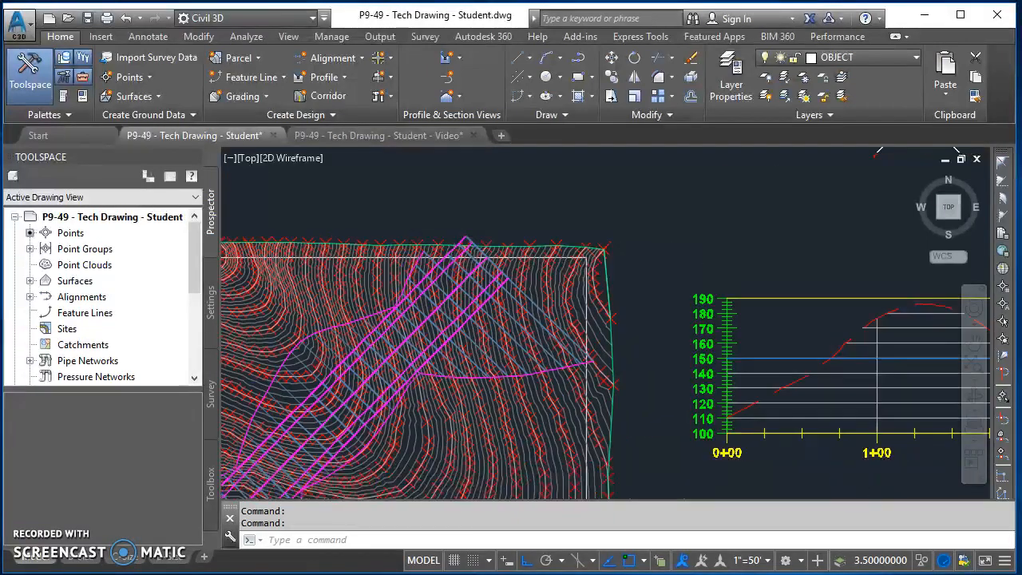
middle_click_drag(438, 247, 531, 276)
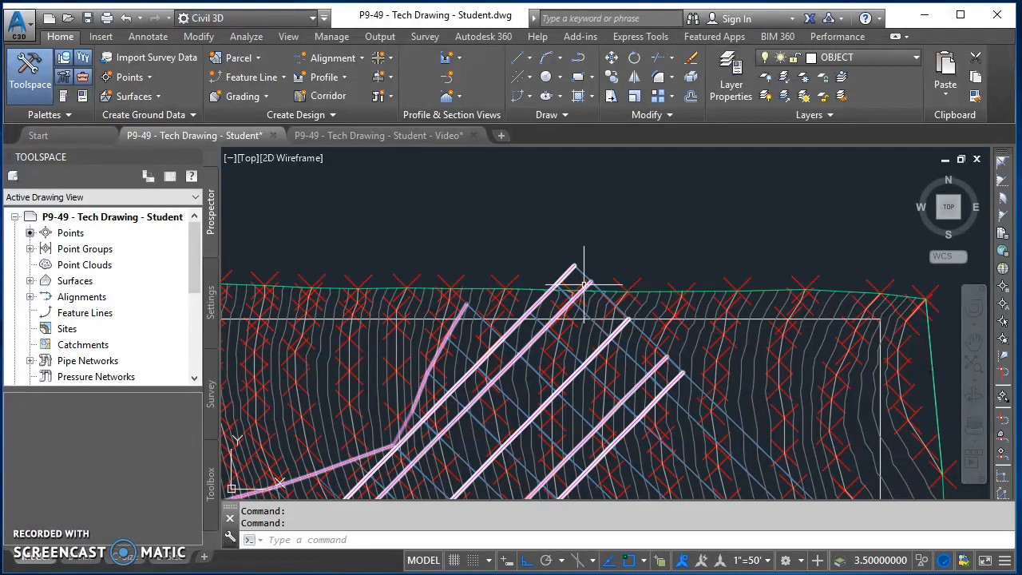
scroll(583, 285, "down", 2)
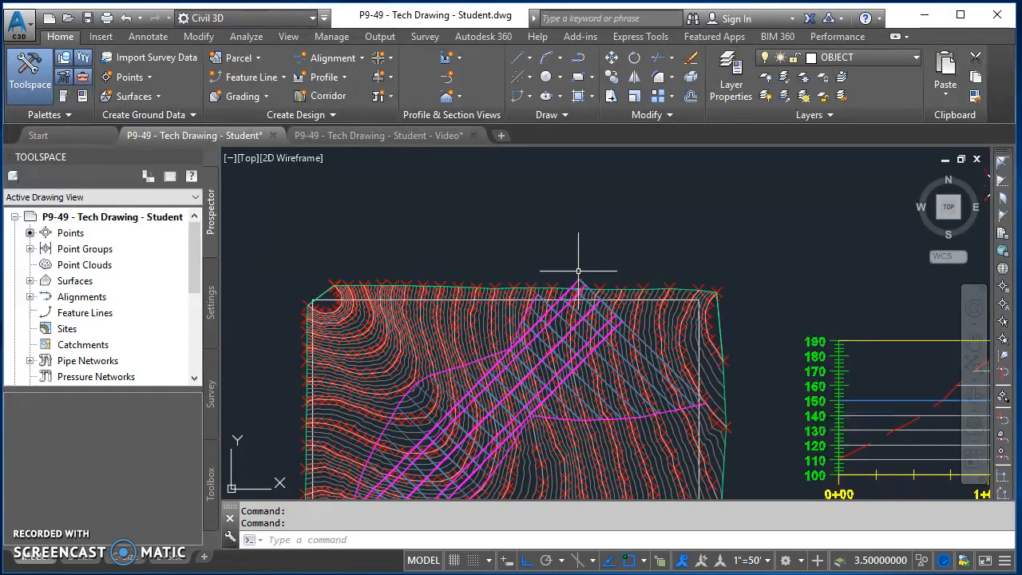
scroll(578, 271, "up", 3)
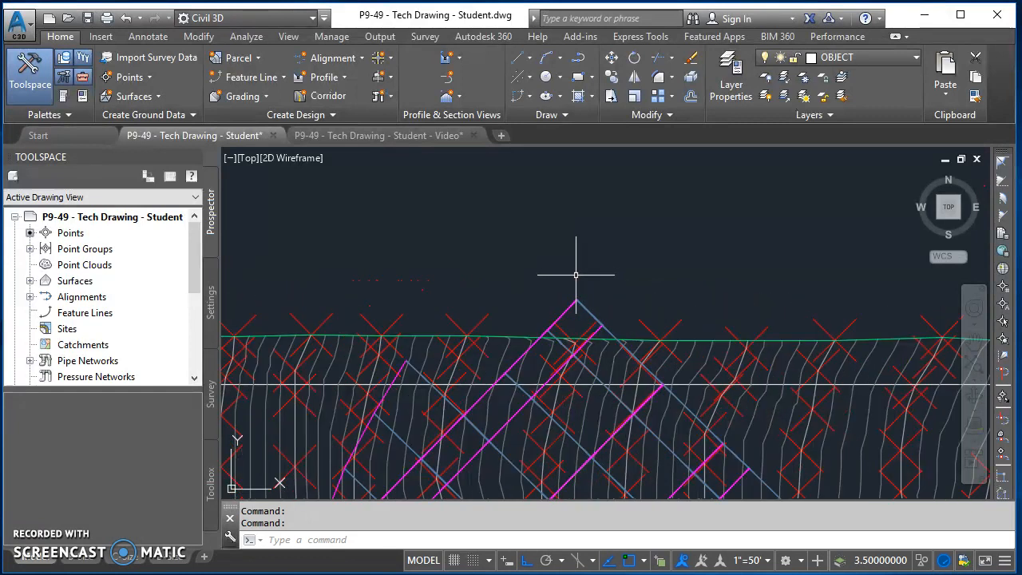
- Make layer 0 the current layer in the Student drawing
left_click(866, 57)
scroll(866, 140, "down", 15)
scroll(866, 139, "up", 3)
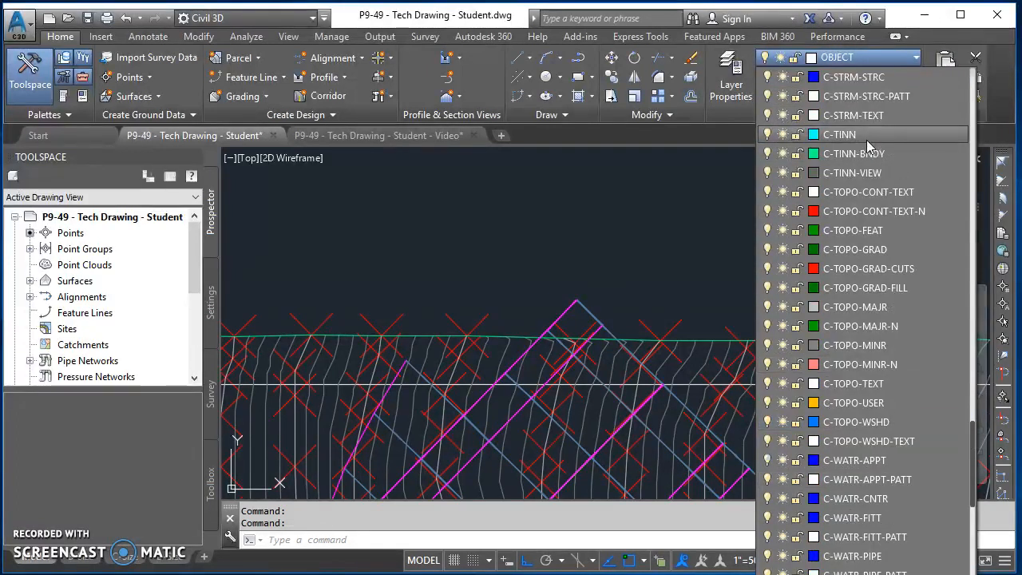
scroll(866, 140, "up", 12)
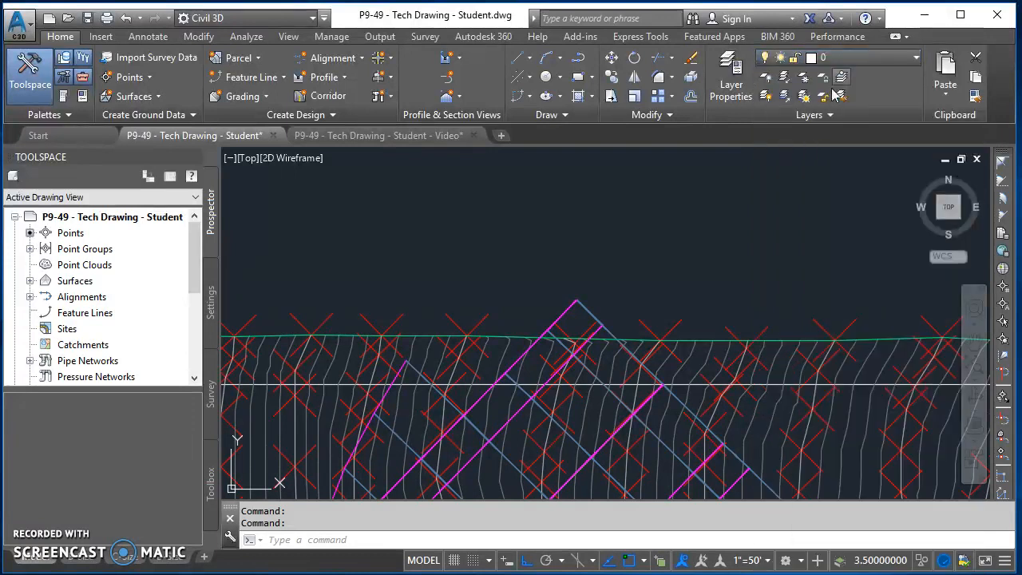
- With Ortho off, draw a line northwest from the northernmost end of the magenta road lines, extending the blue cross line past the surface boundary
type("l")
key("Return")
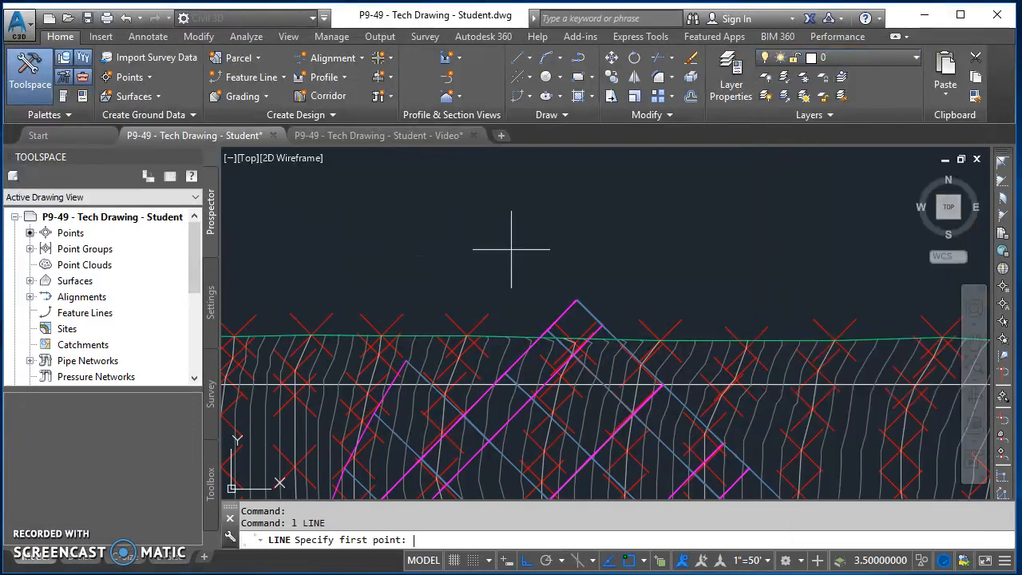
left_click(576, 300)
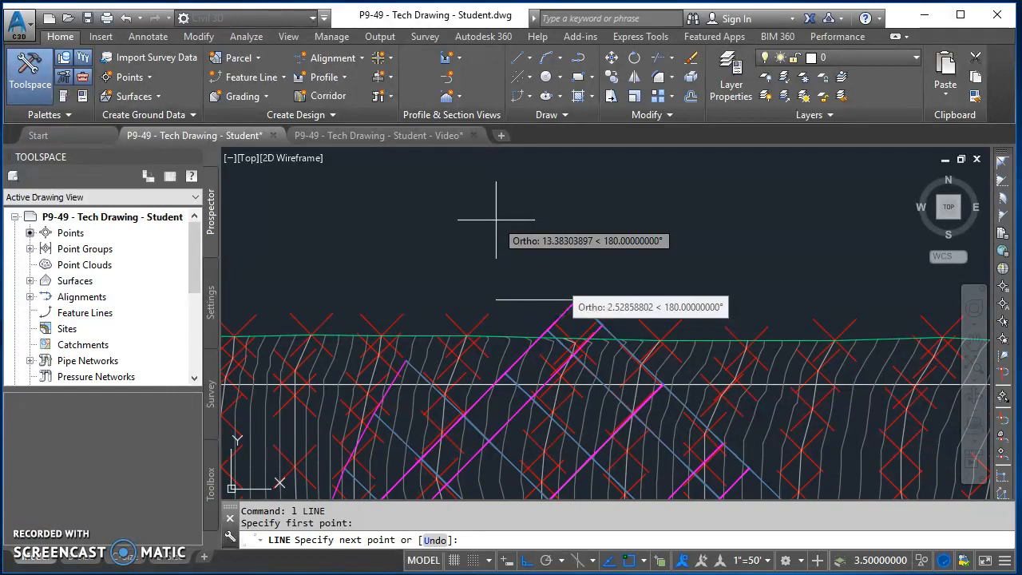
key("F8")
key("F8")
key("F8")
key("F8")
key("F8")
key("F8")
key("F8")
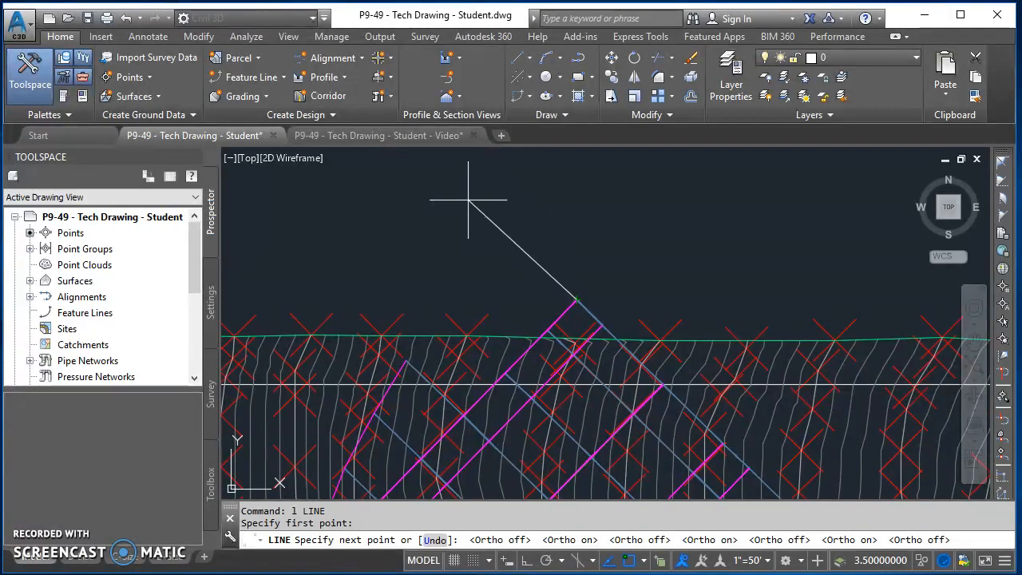
left_click(435, 168)
key("Return")
- Draw a second line northeast from the upper end of the magenta slope limit line so that it crosses the first construction line
key("Return")
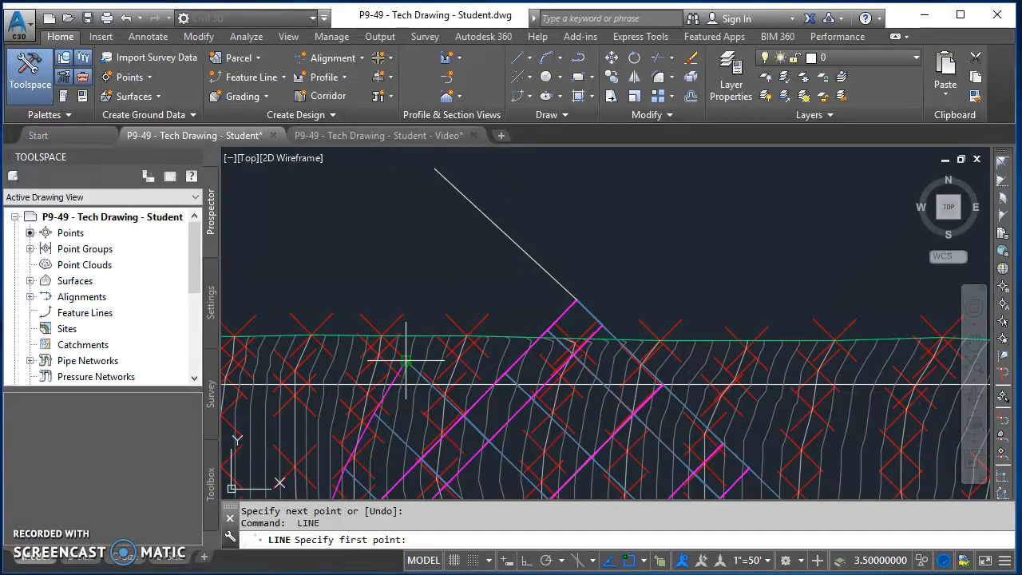
scroll(406, 360, "up", 2)
left_click(411, 362)
scroll(421, 341, "down", 1)
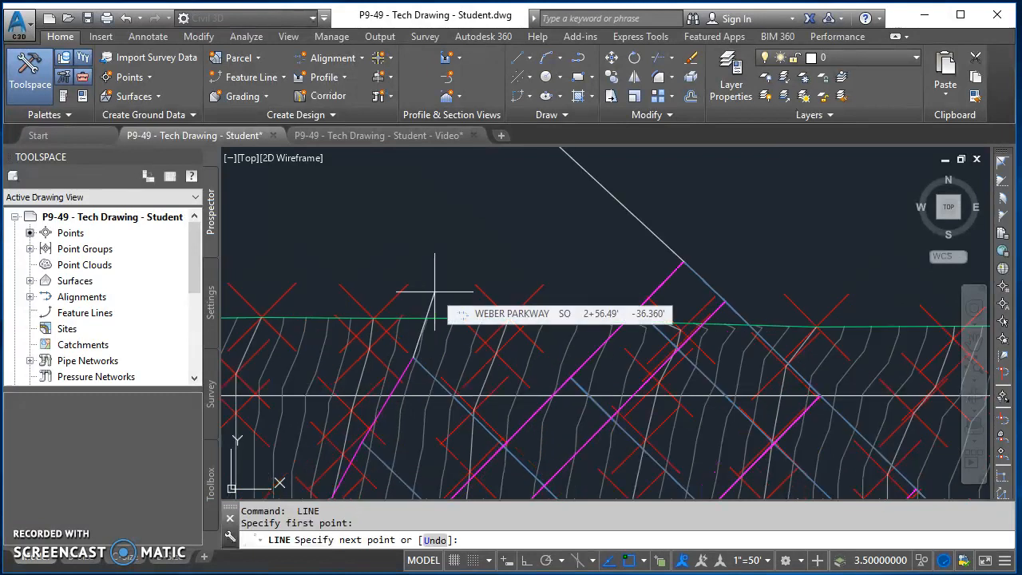
scroll(435, 291, "down", 2)
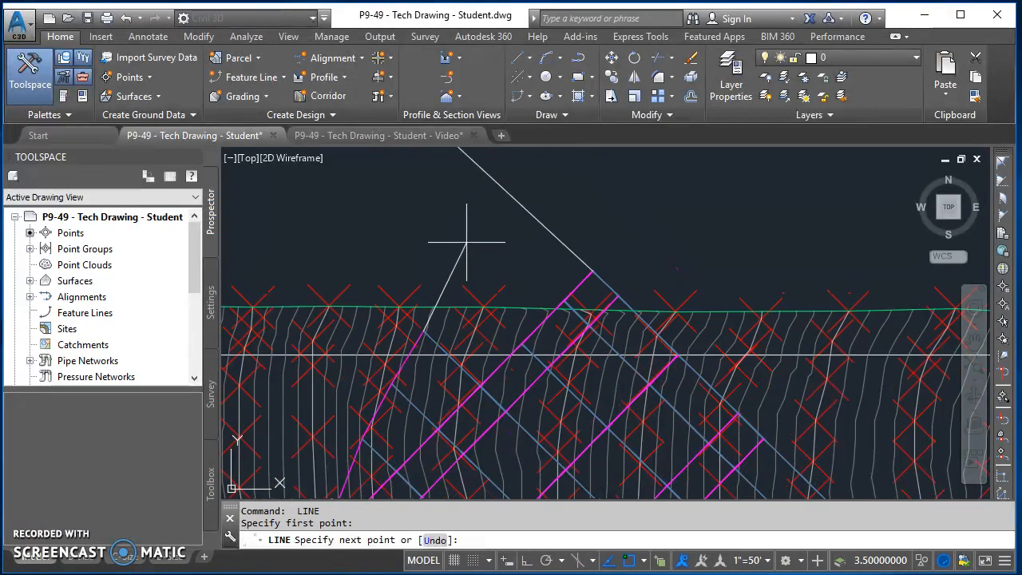
scroll(481, 223, "down", 2)
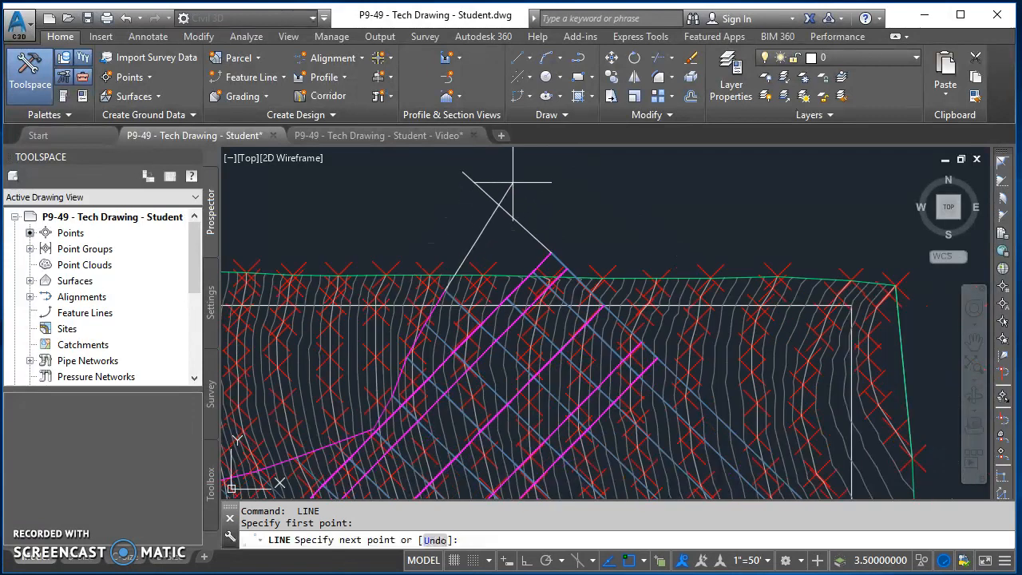
left_click(499, 185)
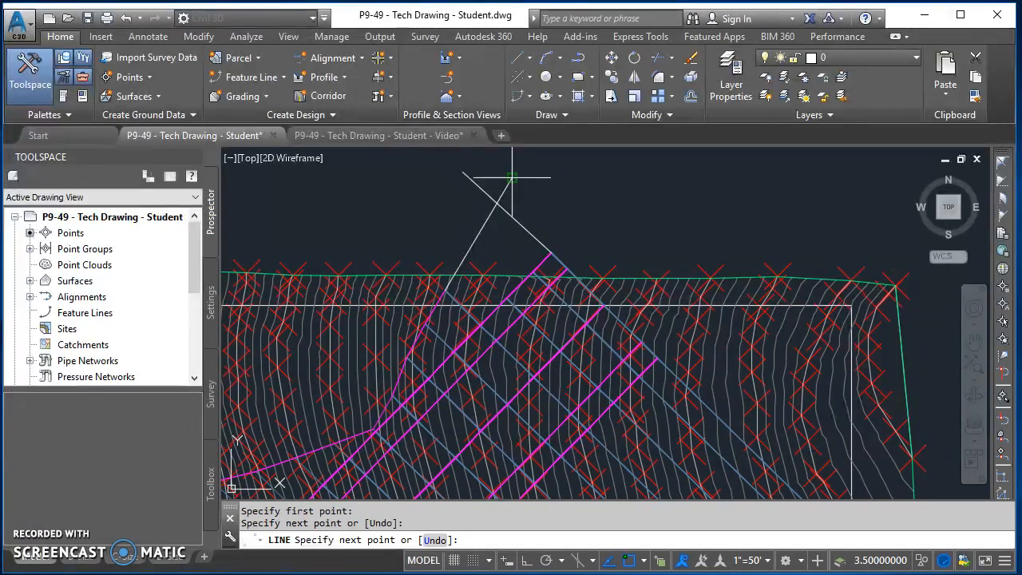
key("Escape")
scroll(460, 294, "up", 2)
scroll(463, 292, "down", 2)
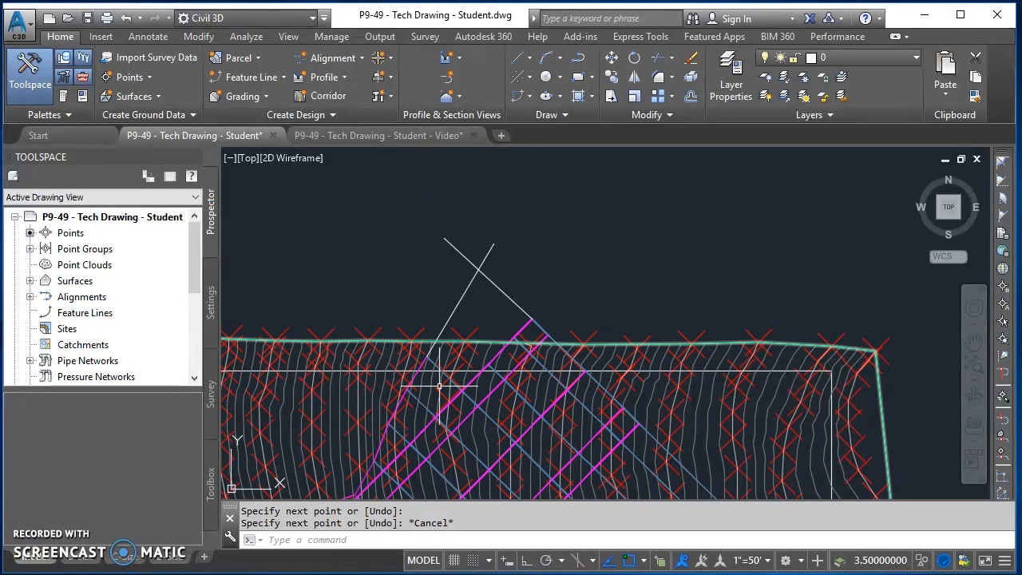
scroll(439, 386, "up", 1)
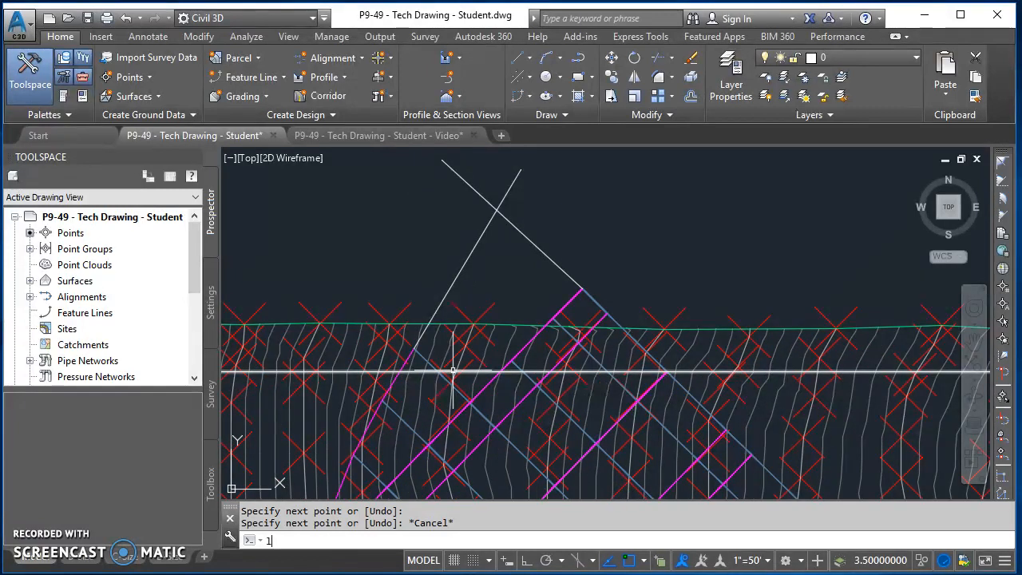
key("Return")
scroll(467, 285, "up", 1)
mouse_move(525, 365)
middle_mouse_down()
mouse_move(643, 169)
mouse_move(688, 161)
middle_mouse_up()
key("Escape")
key("Escape")
scroll(631, 279, "down", 3)
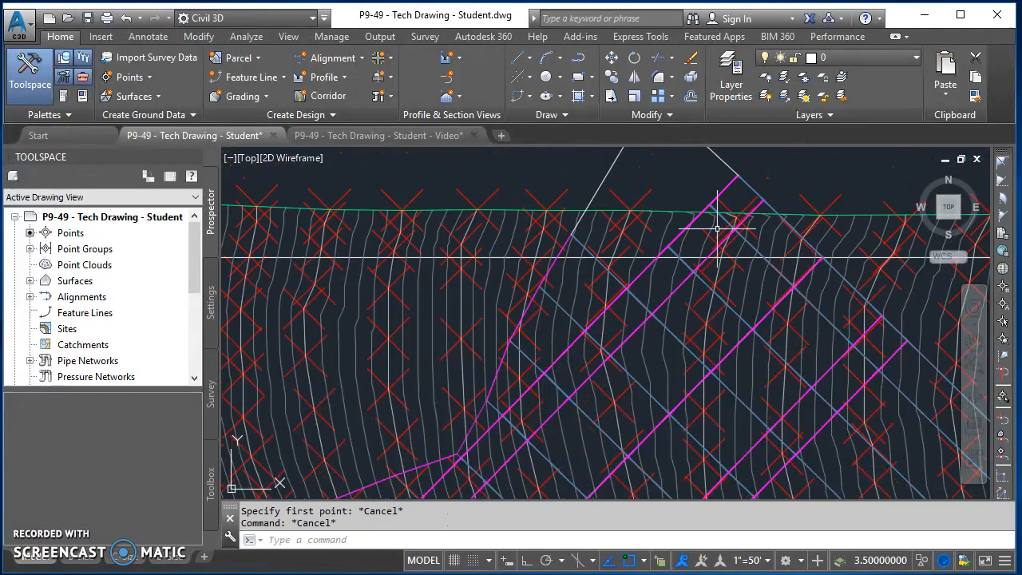
scroll(619, 290, "up", 2)
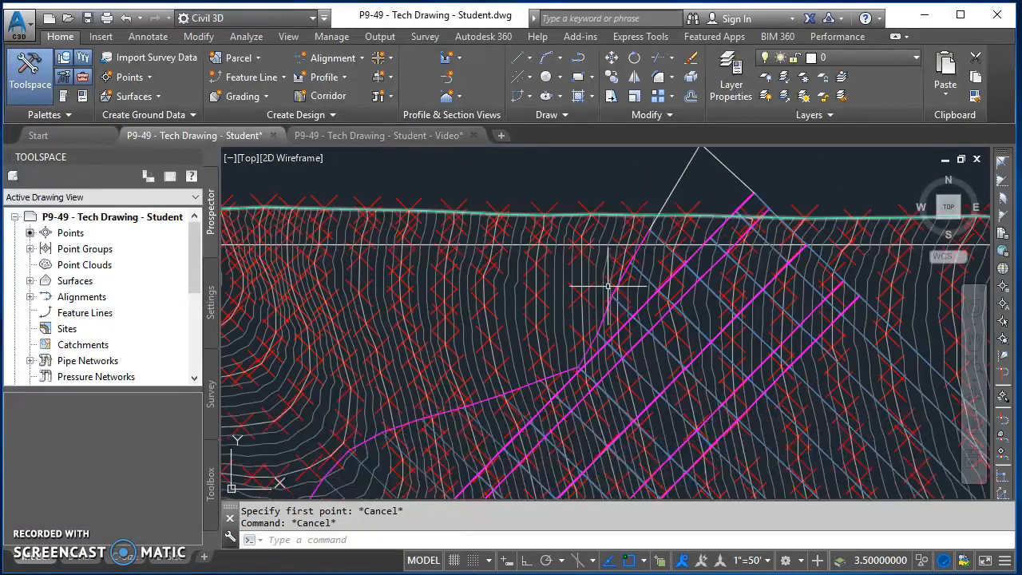
- Open the properties of the EXISTING GROUND surface and copy its Contours 2' and 10' (Background) surface style
left_click(566, 271)
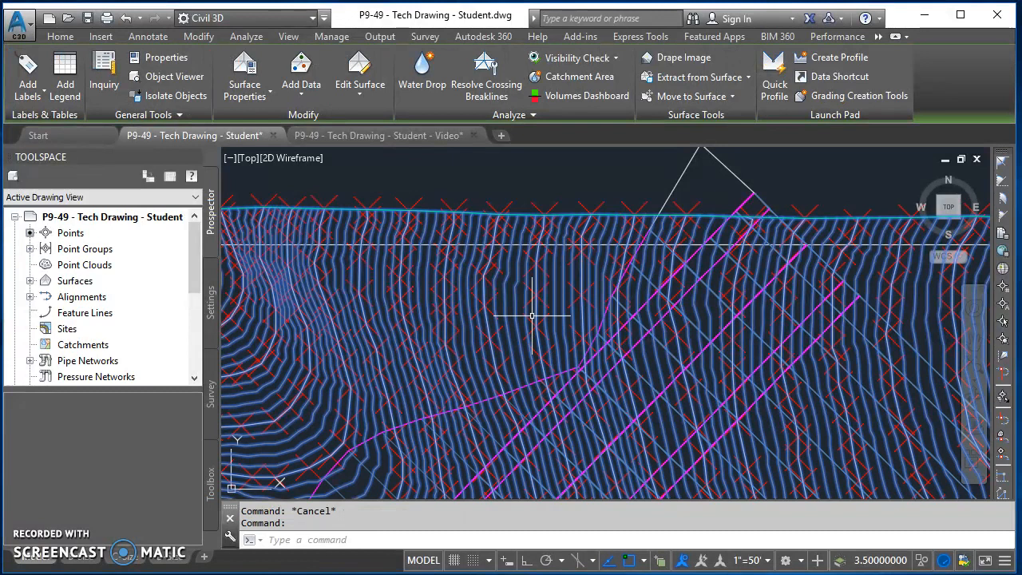
left_click(244, 90)
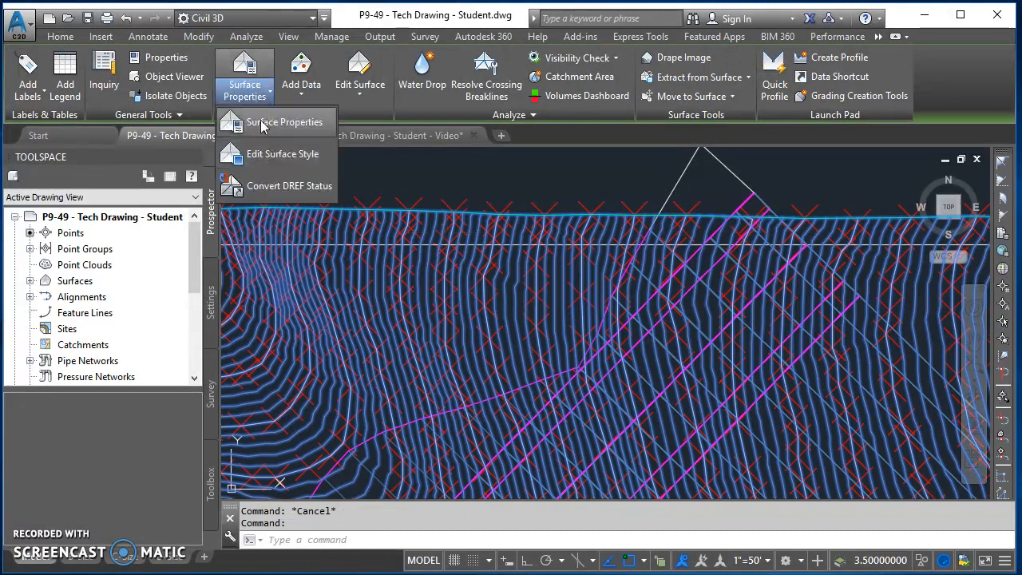
left_click(262, 125)
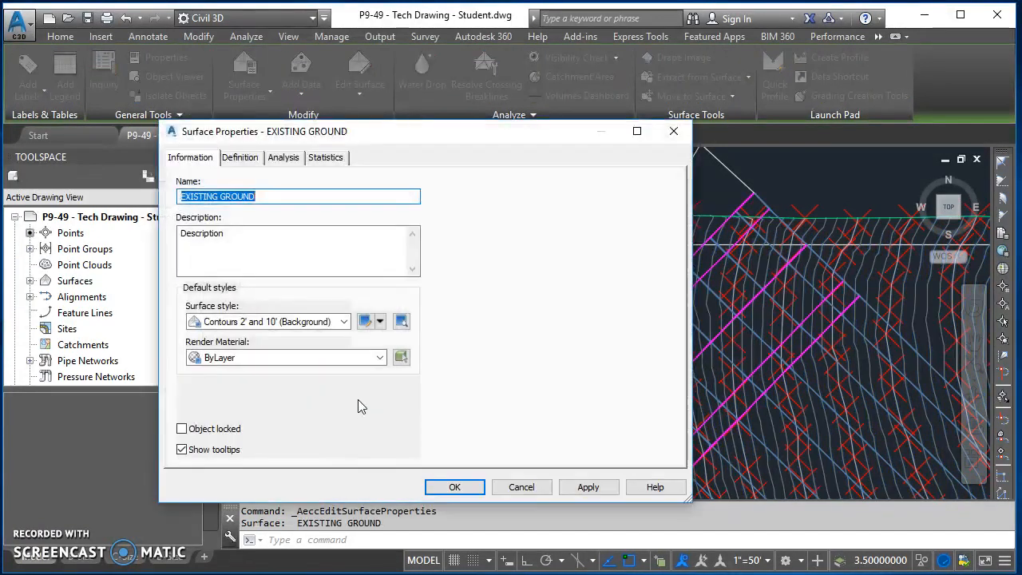
left_click(381, 321)
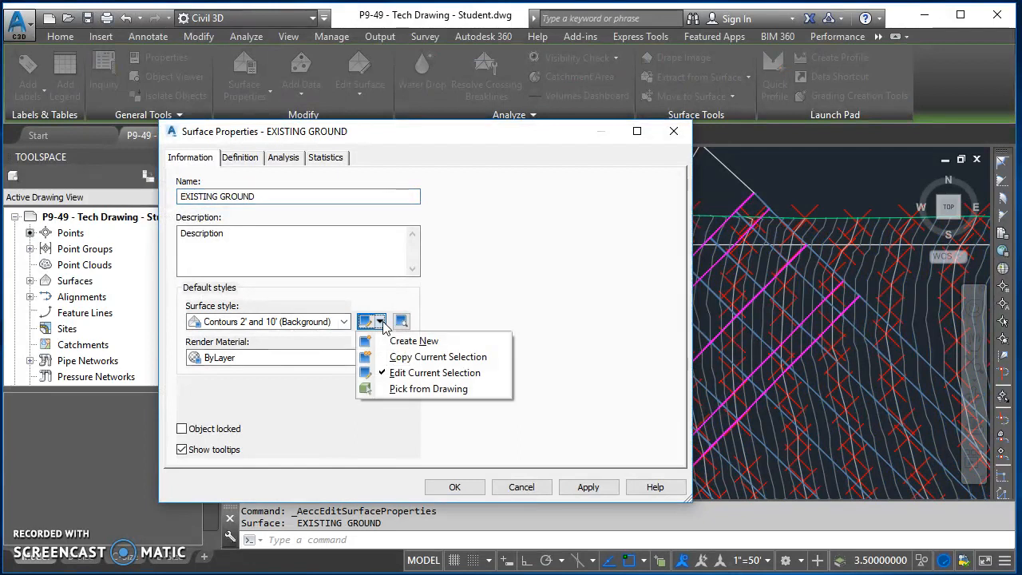
left_click(410, 357)
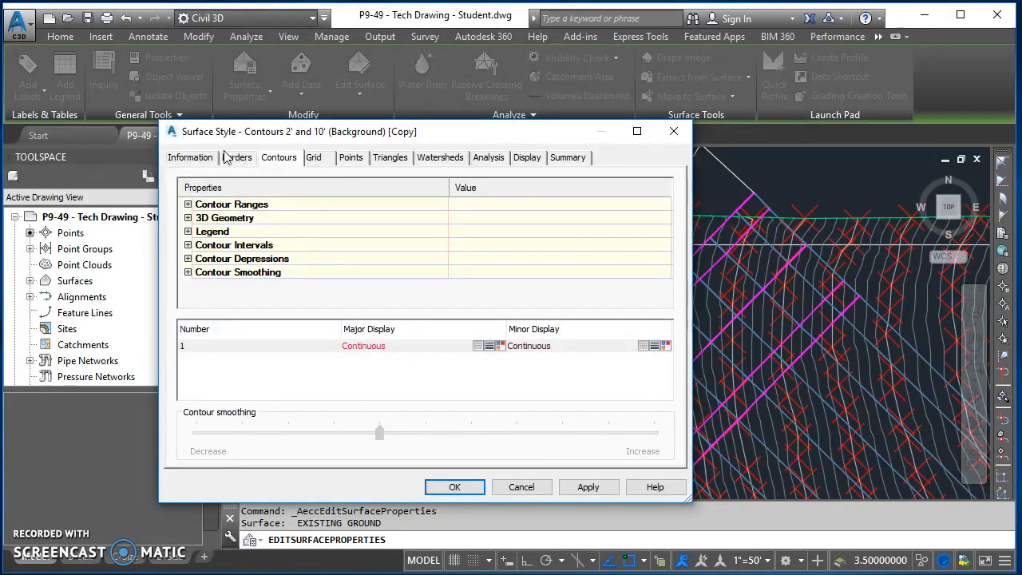
- Name the copied surface style "Contours 10' and 50' (Background) - SATC"
left_click(194, 158)
left_click(350, 196)
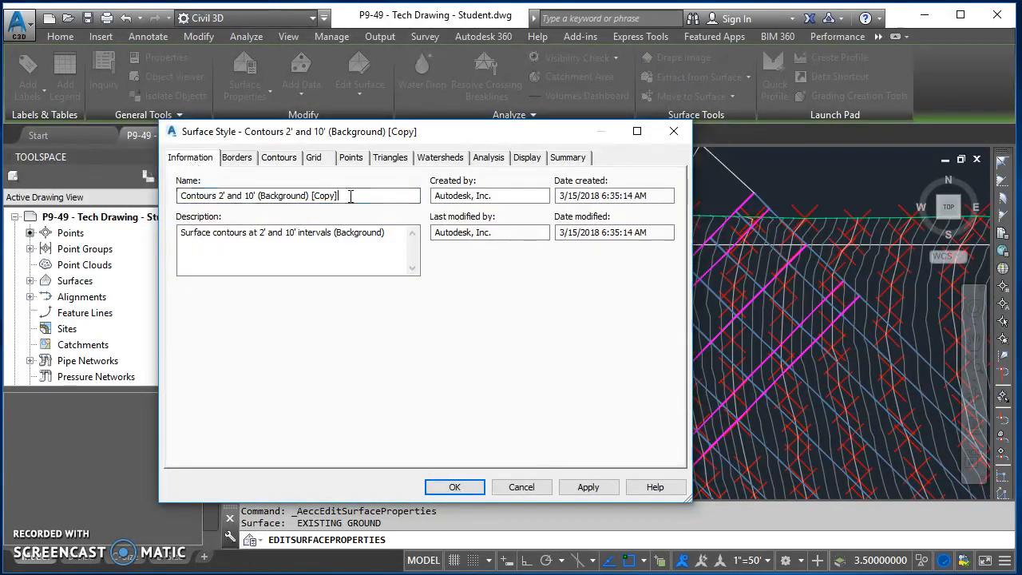
type("- s")
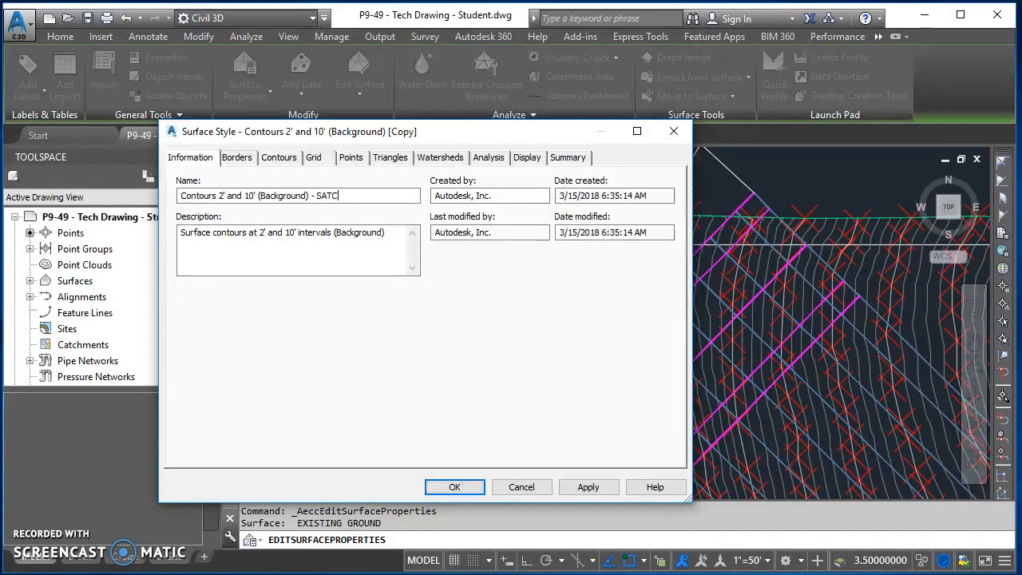
key("BackSpace")
type("10")
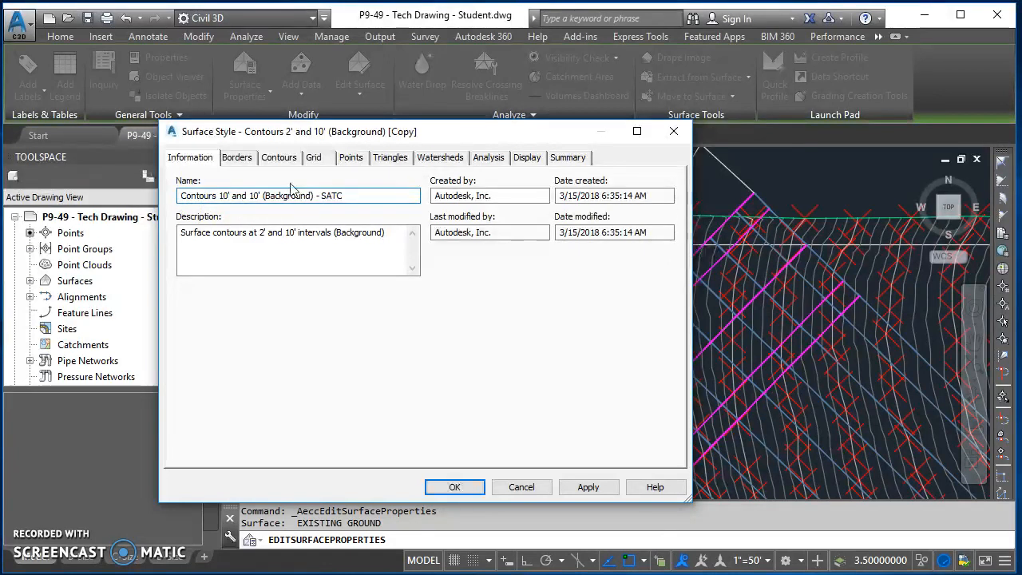
- Change the style's description to surface contours at 10' and 50' intervals (Background)
left_click(226, 234)
left_click(259, 239)
key("Delete")
type("10")
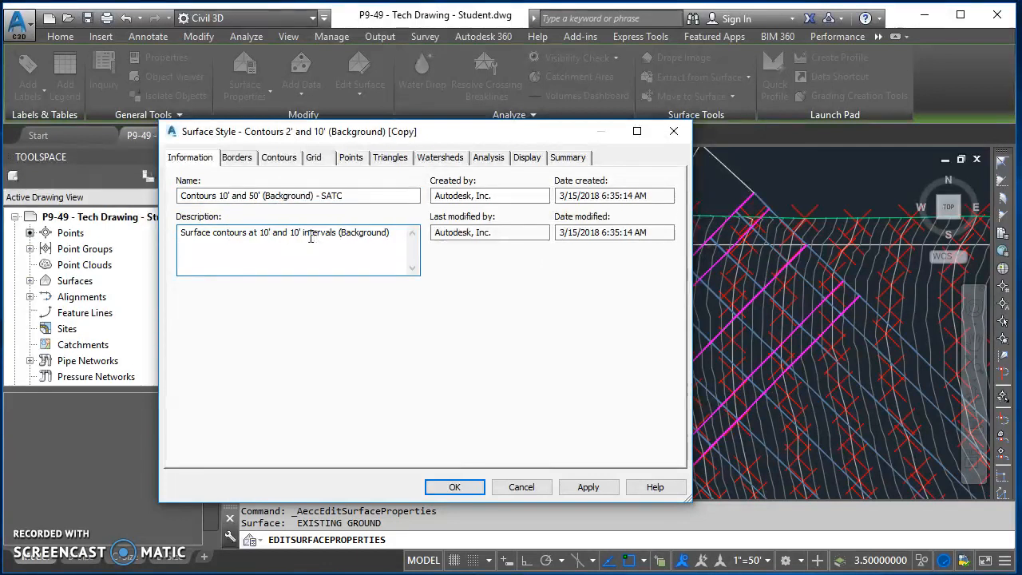
key("BackSpace")
key("BackSpace")
type("5")
- Set the style's minor contour interval to 10' and apply the new style to the EXISTING GROUND surface
left_click(277, 158)
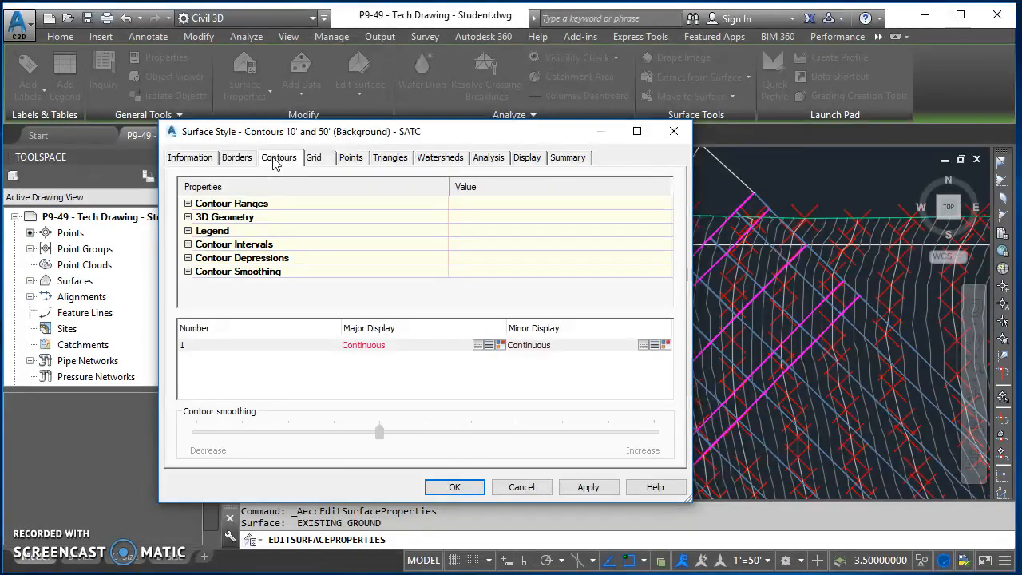
left_click(187, 244)
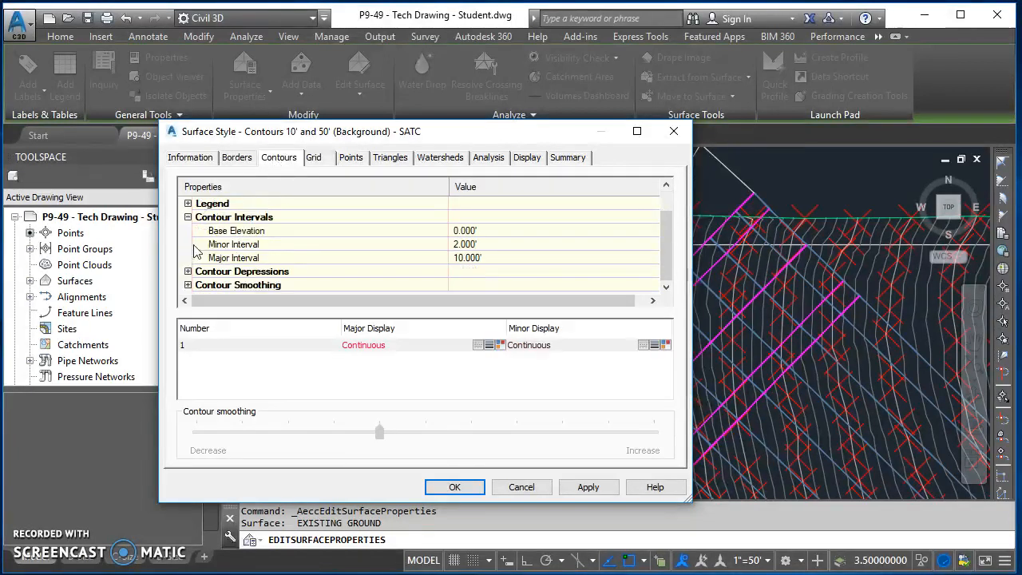
left_click(484, 248)
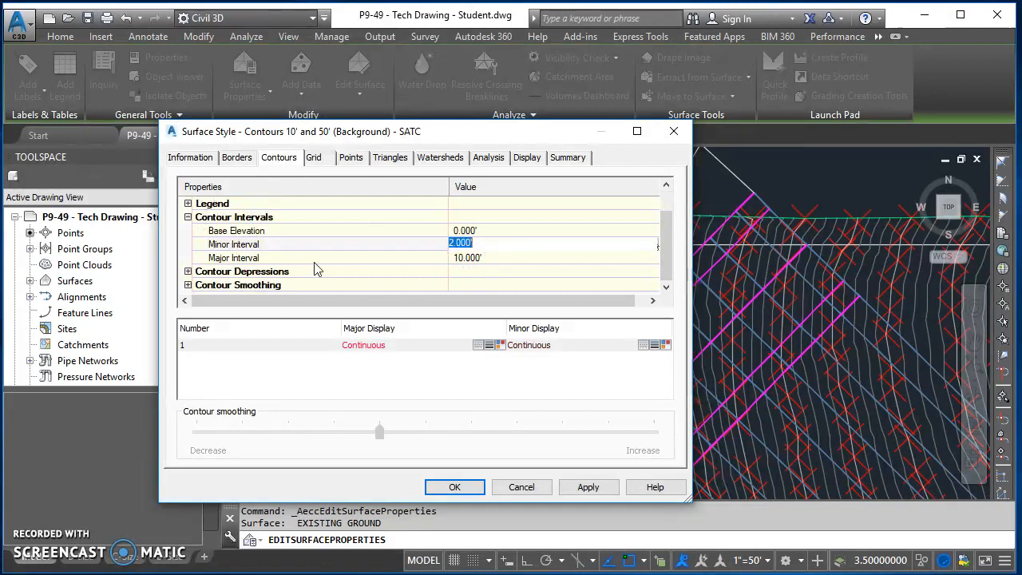
type("10")
key("Return")
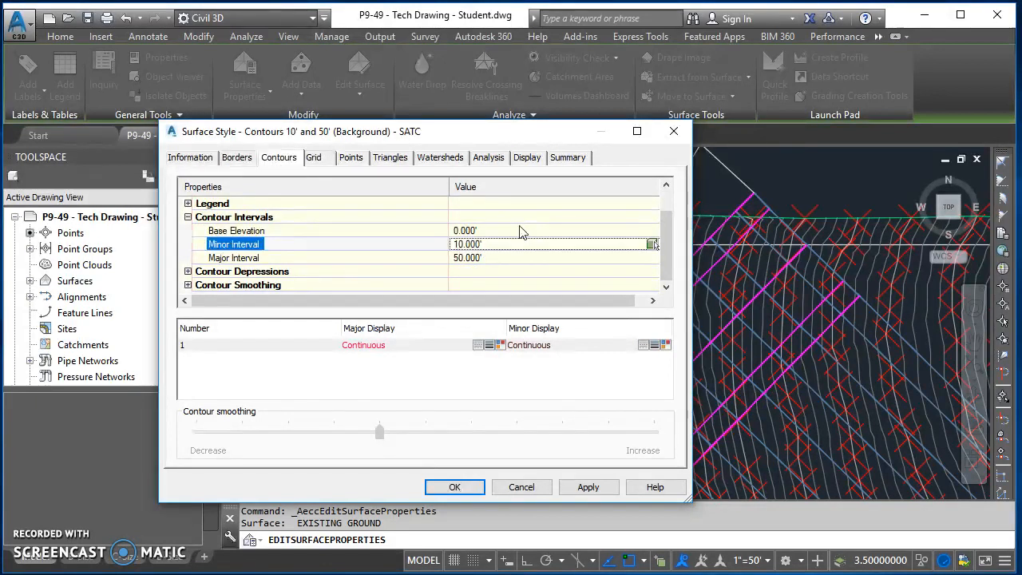
left_click(449, 488)
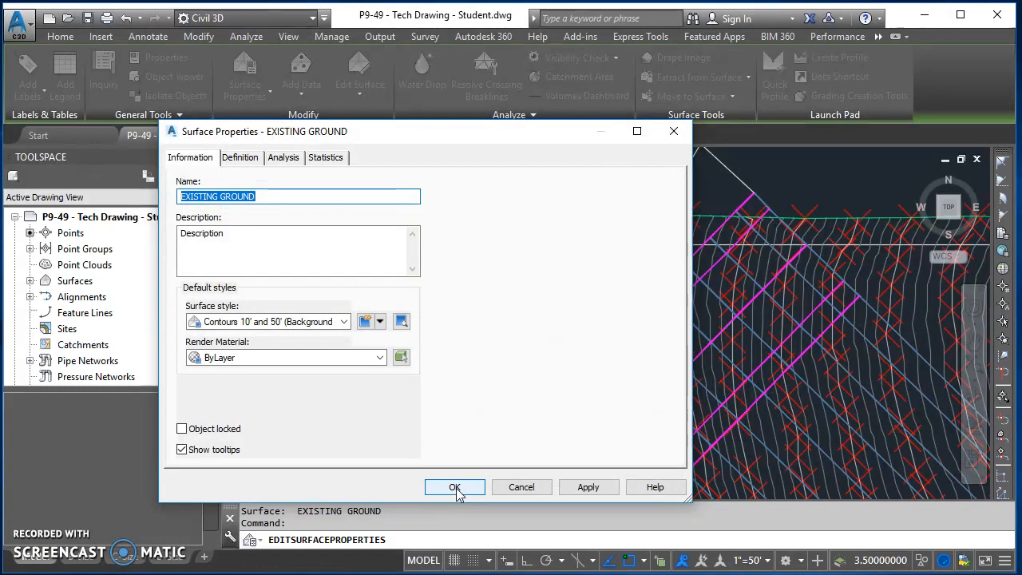
left_click(454, 489)
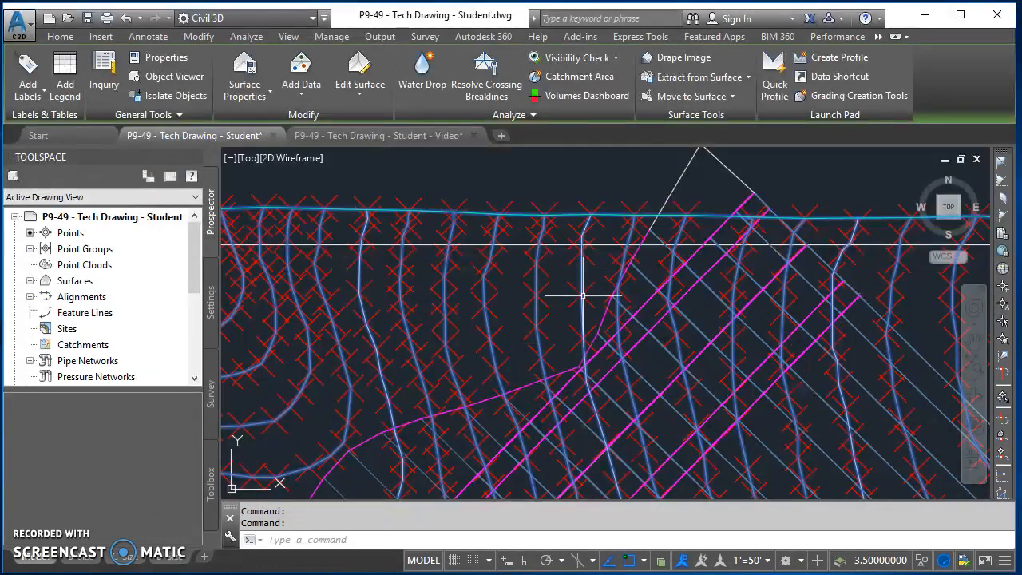
- Deselect the surface and examine the contours around the road's northeast end and the surface boundary
scroll(681, 342, "down", 3)
key("Escape")
key("Escape")
scroll(620, 285, "up", 6)
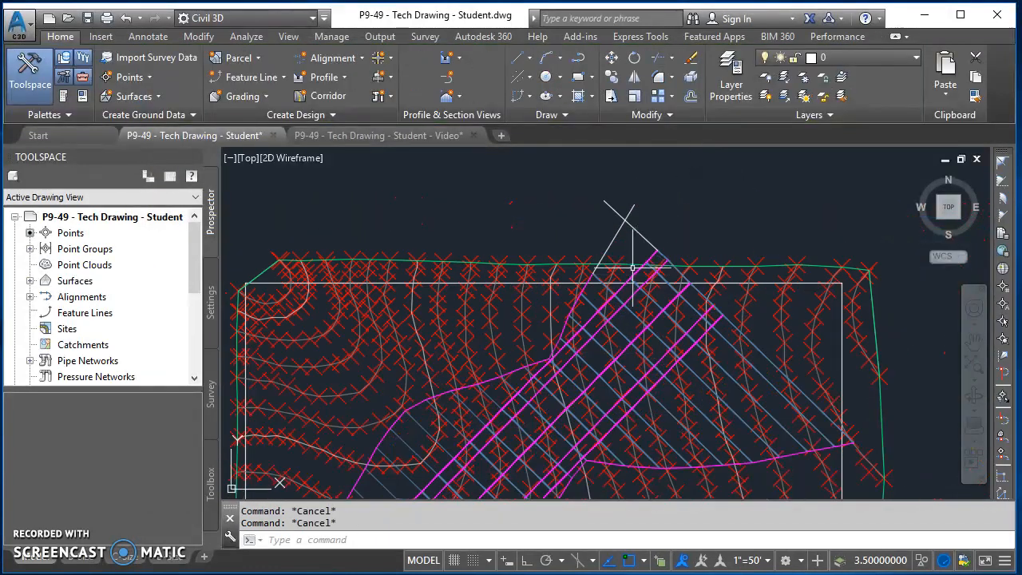
scroll(621, 274, "down", 6)
middle_click_drag(618, 359, 644, 237)
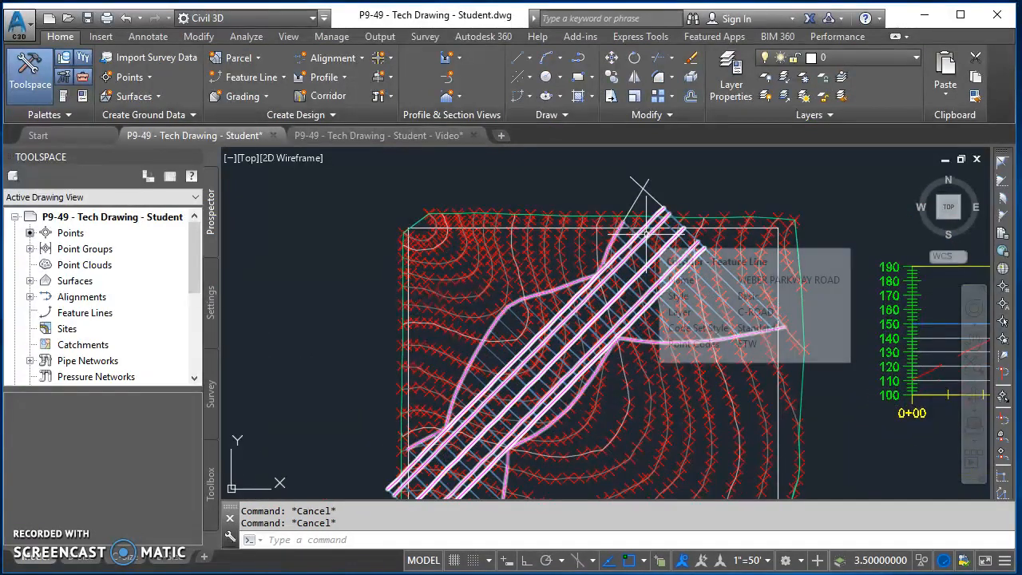
scroll(636, 278, "up", 2)
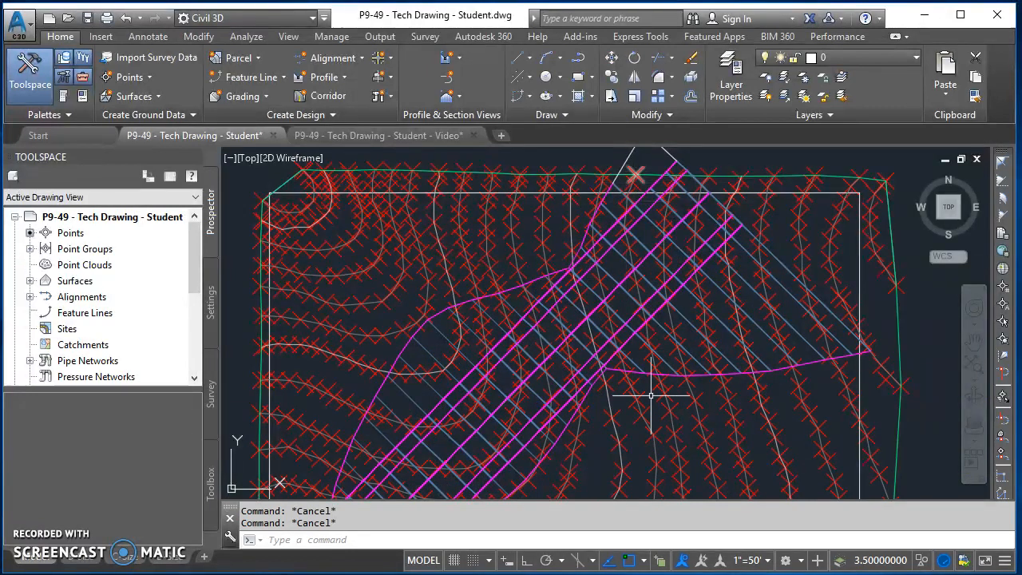
middle_click_drag(667, 204, 579, 375)
scroll(479, 323, "up", 2)
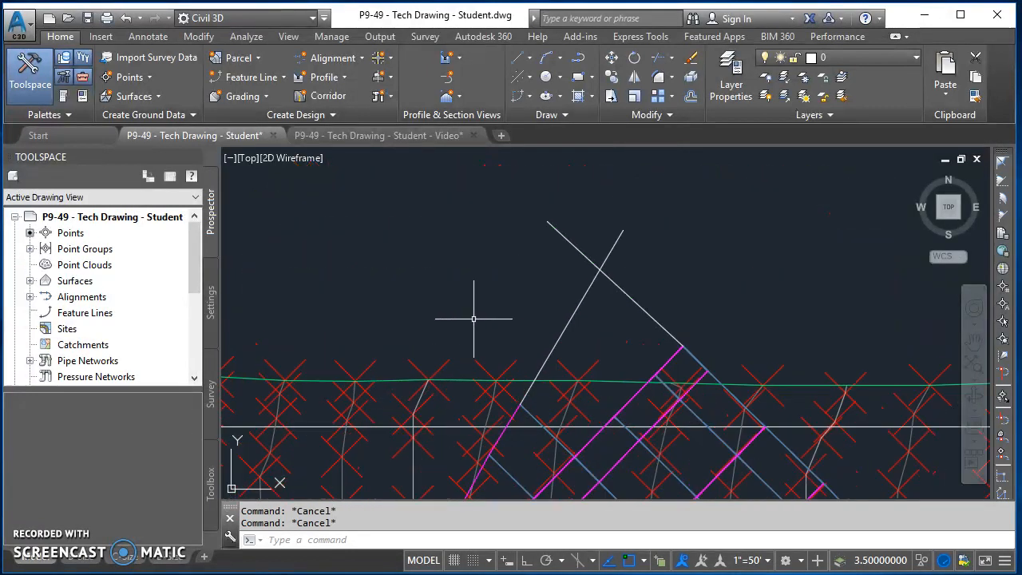
- Draw a three-segment line northeast from the boundary end of the contour just west of the slope limit line, extending it past the construction line
key("Return")
scroll(474, 318, "down", 2)
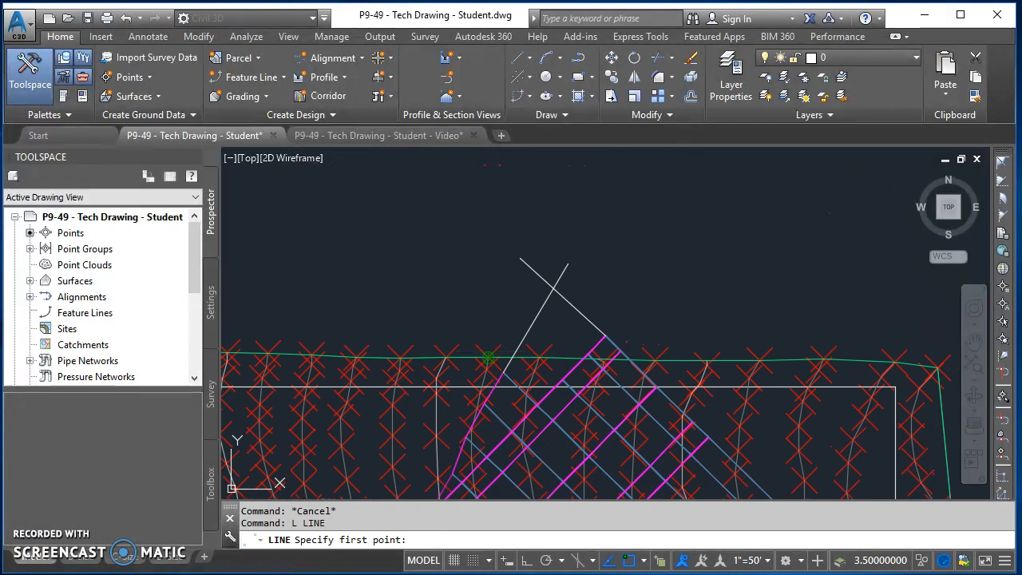
left_click(494, 352)
scroll(494, 351, "down", 2)
scroll(511, 327, "up", 1)
mouse_move(511, 327)
middle_mouse_down()
mouse_move(502, 290)
mouse_move(545, 206)
mouse_move(545, 221)
mouse_move(588, 185)
mouse_move(579, 204)
middle_mouse_up()
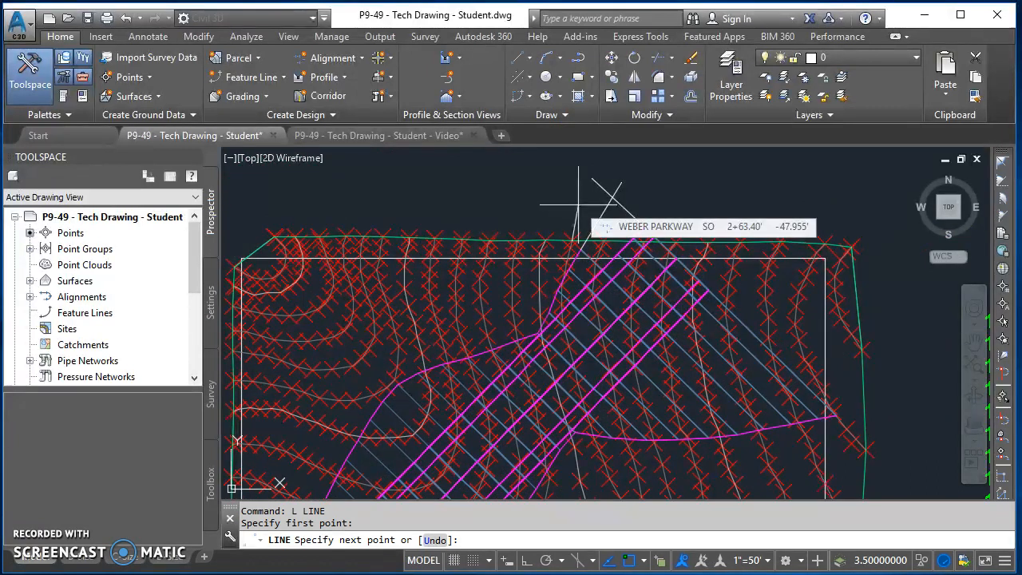
scroll(582, 206, "up", 2)
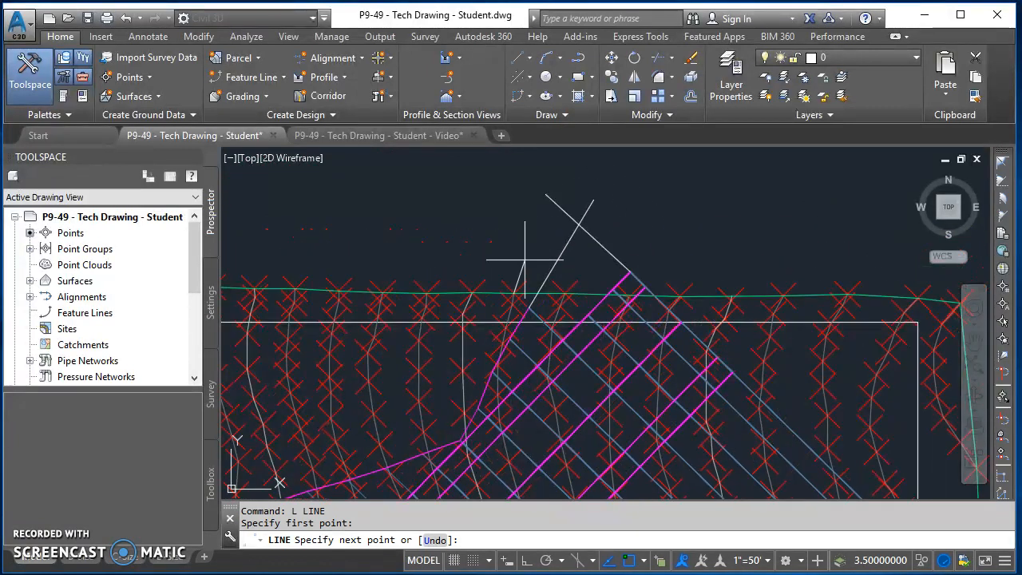
left_click(524, 250)
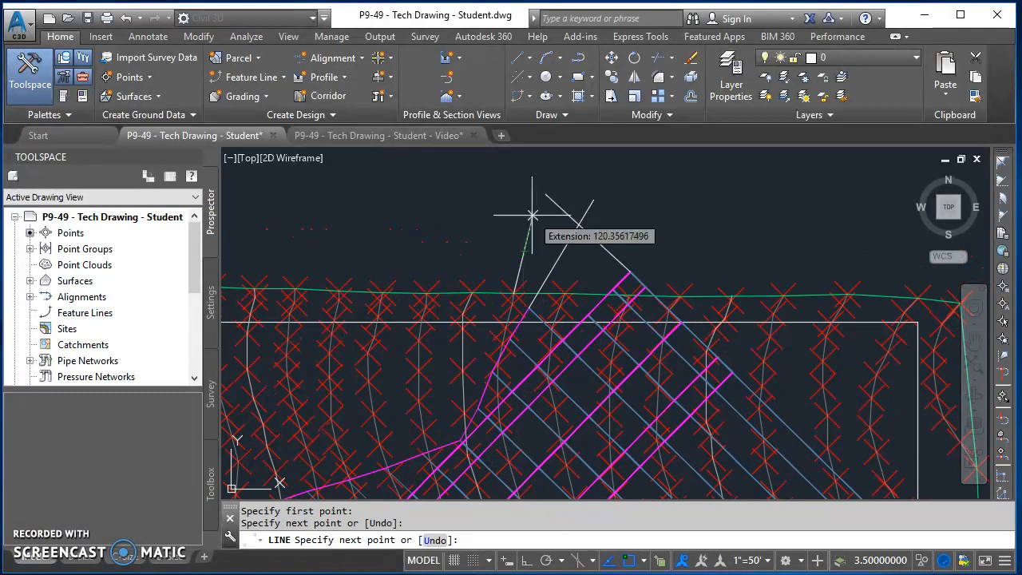
scroll(533, 214, "up", 2)
left_click(538, 214)
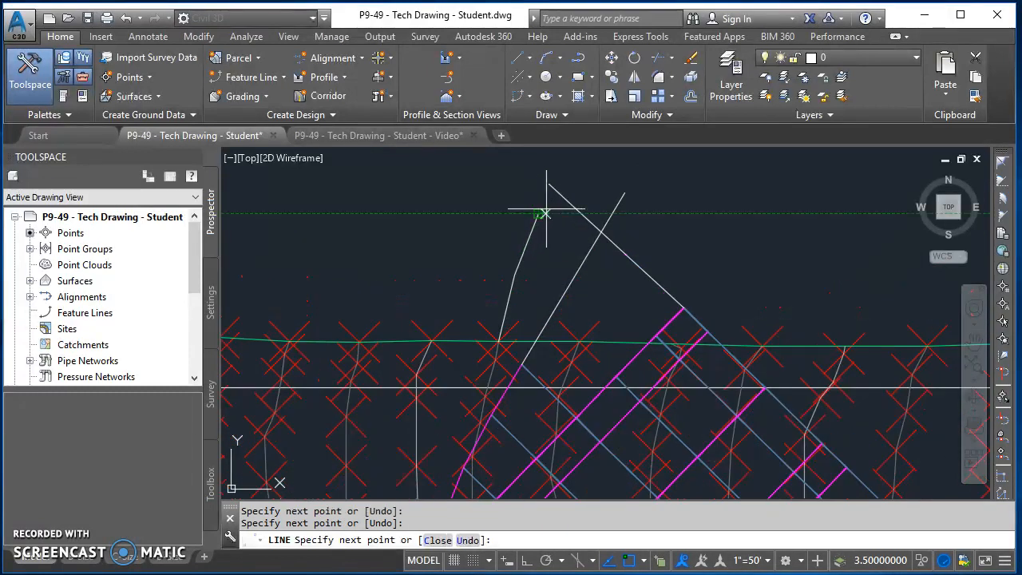
scroll(543, 210, "down", 1)
left_click(582, 158)
key("Return")
- Draw a two-segment line continuing the contour just east of the slope limit line northeast from the surface boundary, across the construction line
key("Return")
scroll(568, 291, "up", 4)
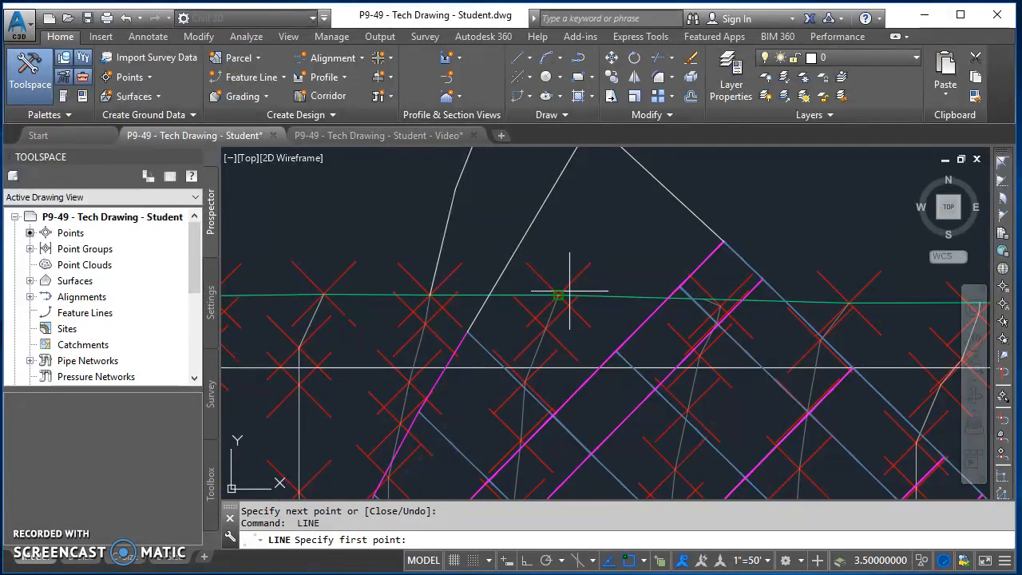
left_click(569, 290)
scroll(590, 256, "down", 5)
scroll(589, 248, "up", 4)
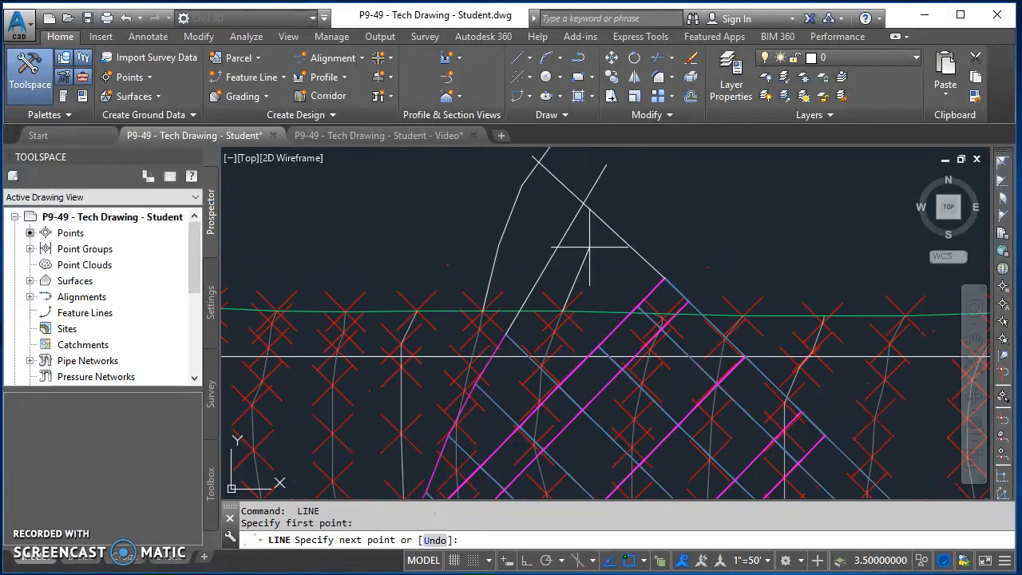
left_click(589, 242)
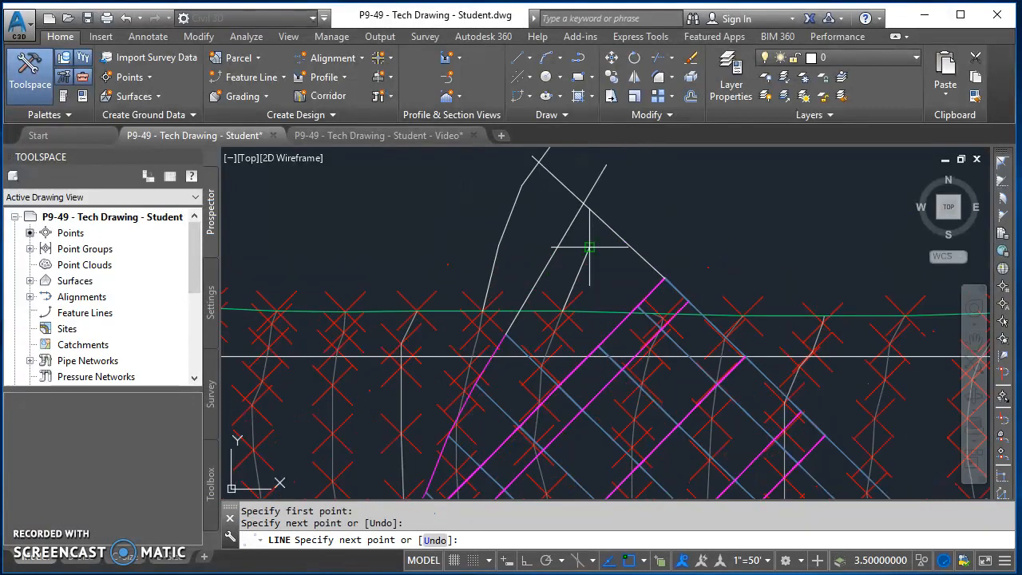
left_click(645, 162)
key("Return")
- Draw a two-segment line northeast from the contour end between the magenta road lines, extending that contour beyond the surface boundary
key("Return")
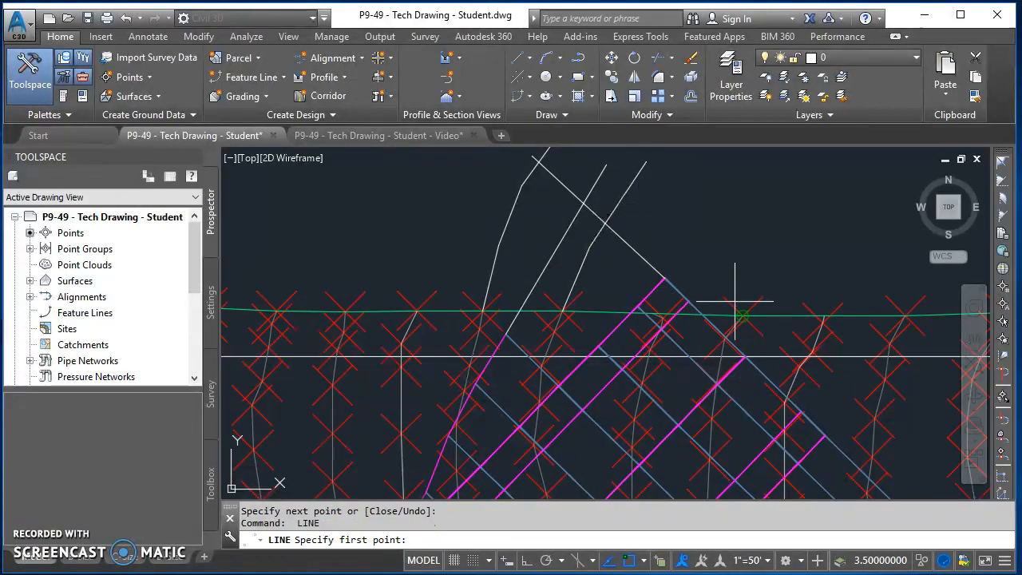
scroll(732, 302, "up", 2)
scroll(645, 301, "up", 4)
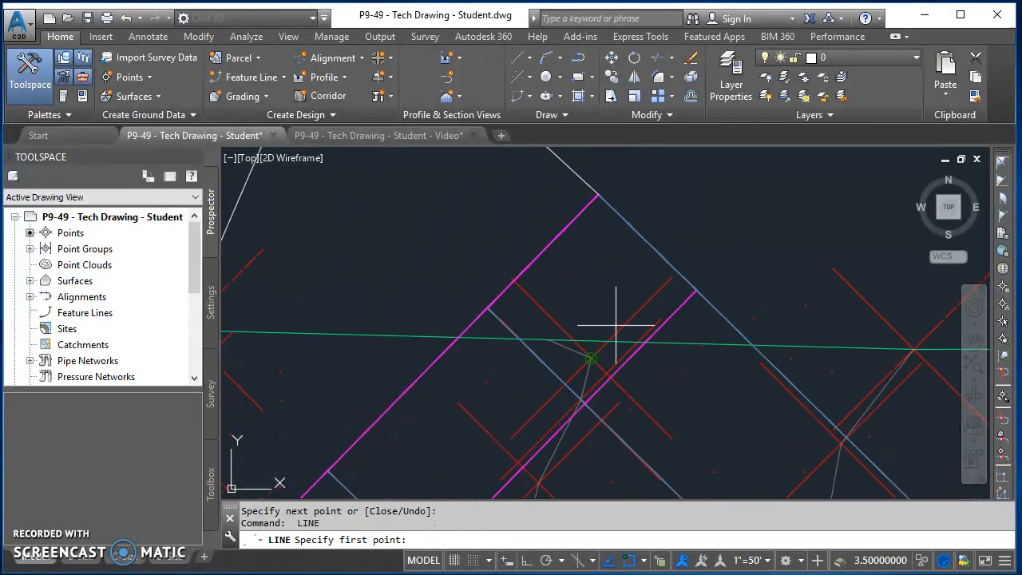
left_click(614, 327)
scroll(630, 272, "down", 3)
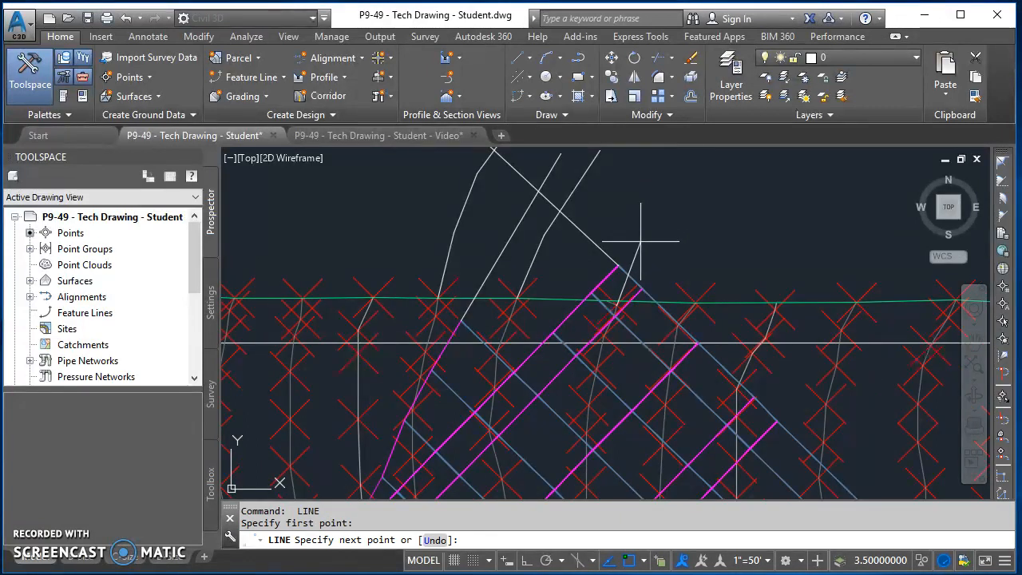
left_click(681, 167)
key("Return")
mouse_move(714, 253)
middle_mouse_down()
mouse_move(738, 298)
mouse_move(709, 263)
mouse_move(728, 239)
middle_mouse_up()
scroll(726, 312, "down", 2)
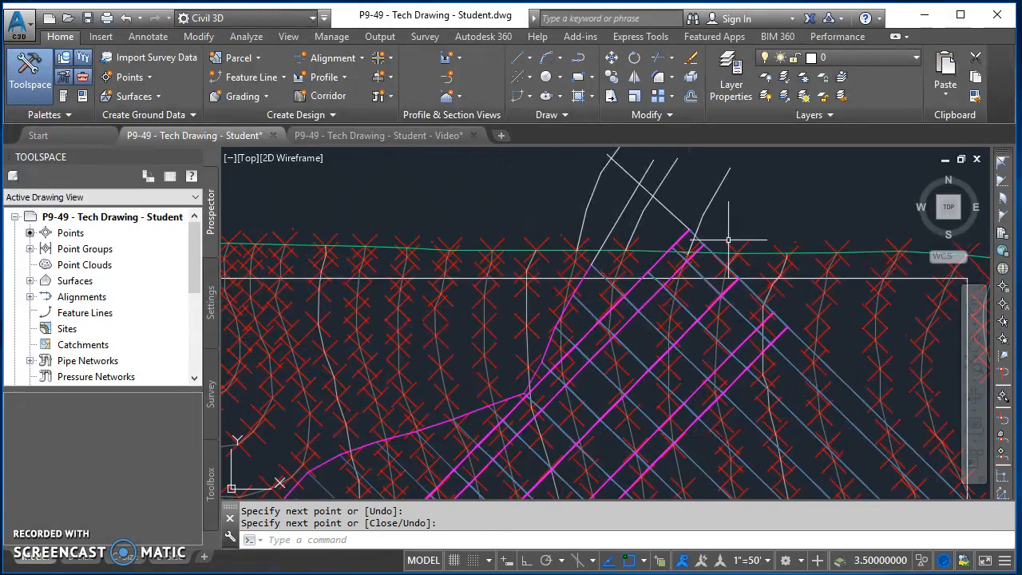
key("Escape")
key("Escape")
- Extend the major contour second to the west of the slope limit line with a two-segment line running northeast from the surface boundary
scroll(685, 239, "up", 2)
scroll(706, 254, "down", 2)
middle_click_drag(718, 287, 749, 360)
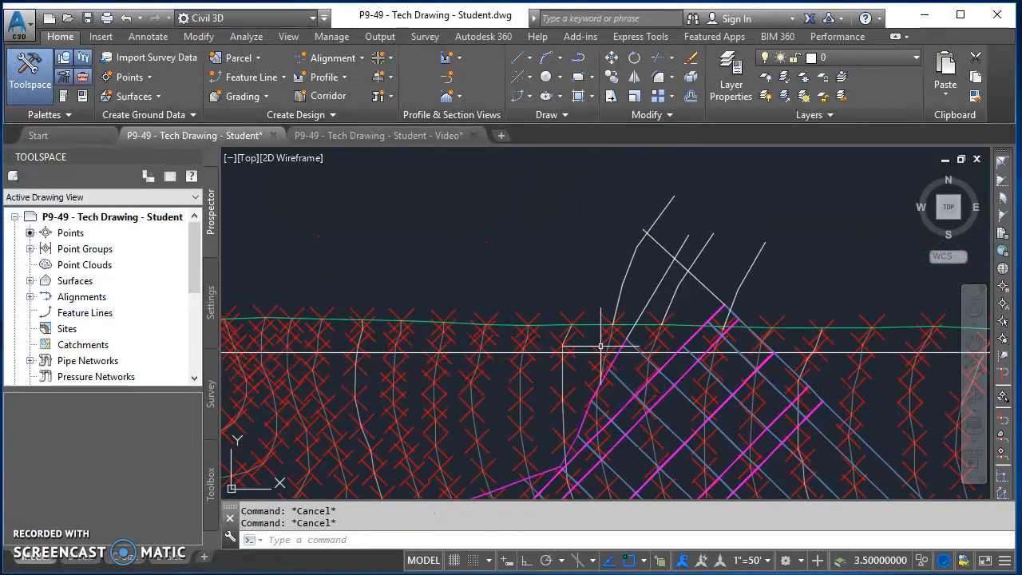
scroll(598, 319, "up", 2)
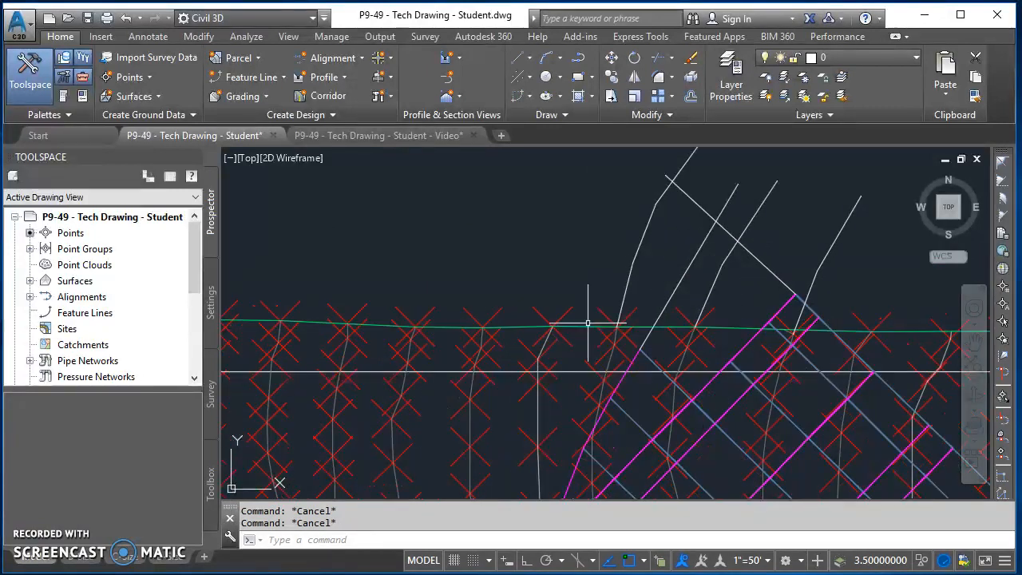
scroll(582, 323, "down", 2)
type("l")
key("Return")
scroll(566, 349, "up", 2)
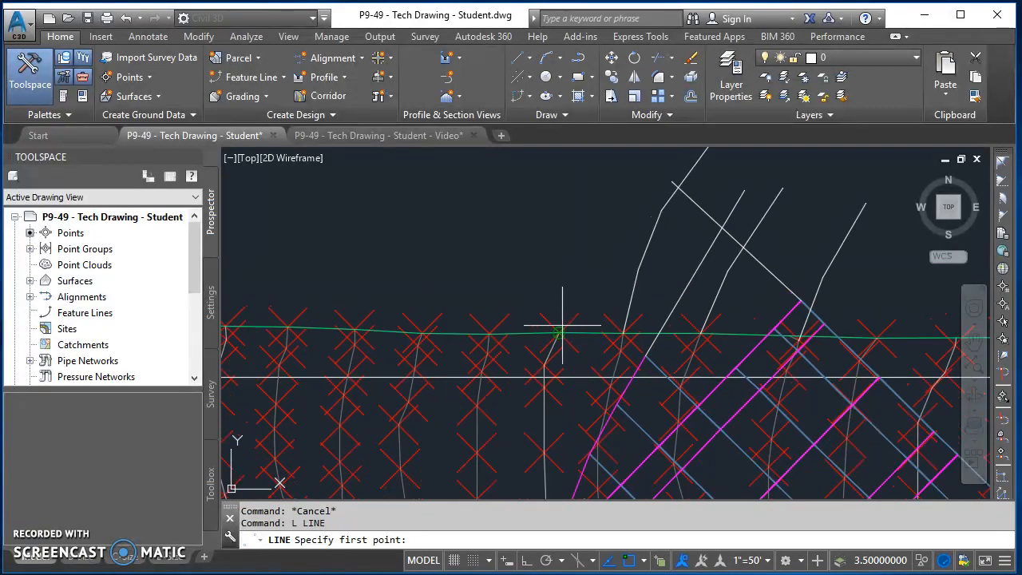
left_click(559, 327)
middle_click_drag(598, 228, 630, 319)
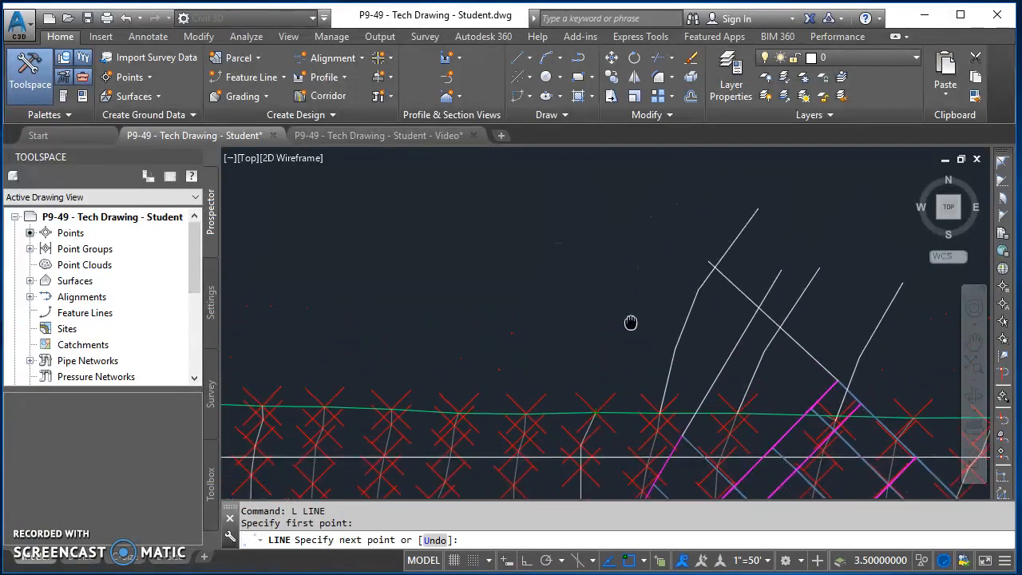
left_click(639, 281)
left_click(716, 190)
key("Return")
- Start the point creation tools and set the default point layer to V-NODE
scroll(814, 306, "down", 4)
mouse_move(829, 337)
middle_mouse_down()
mouse_move(600, 235)
mouse_move(630, 304)
middle_mouse_up()
scroll(602, 228, "up", 2)
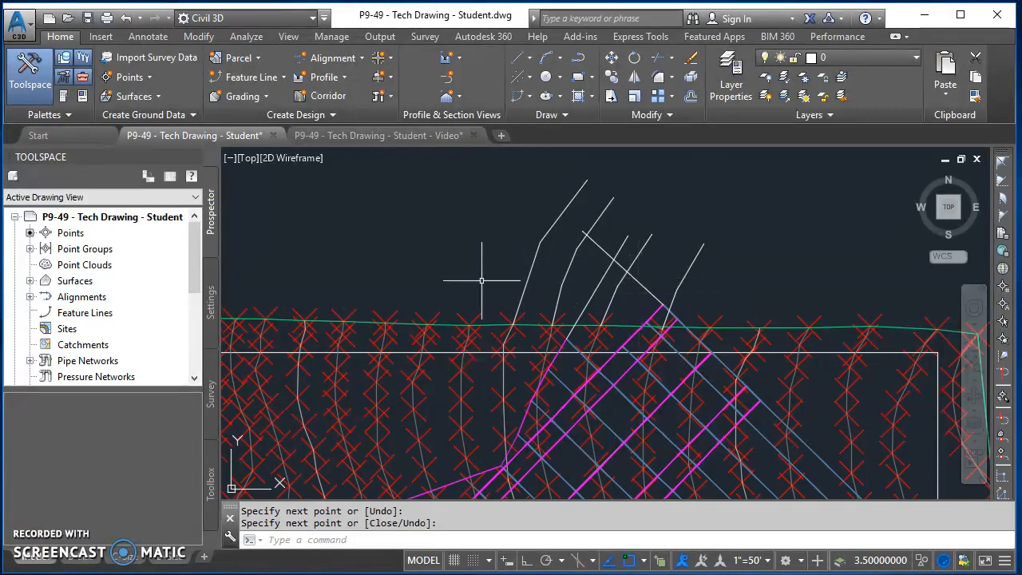
left_click(144, 79)
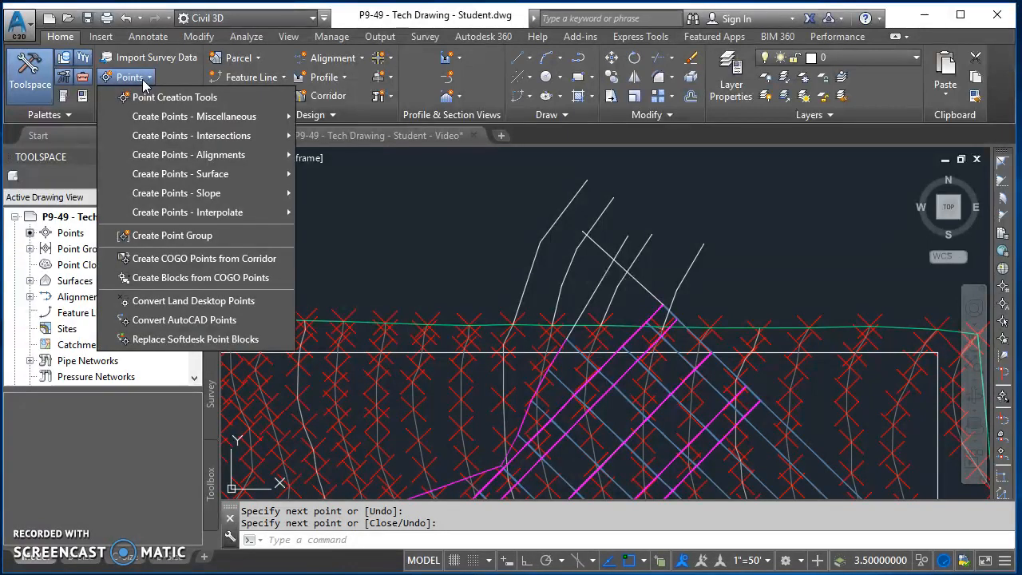
left_click(157, 97)
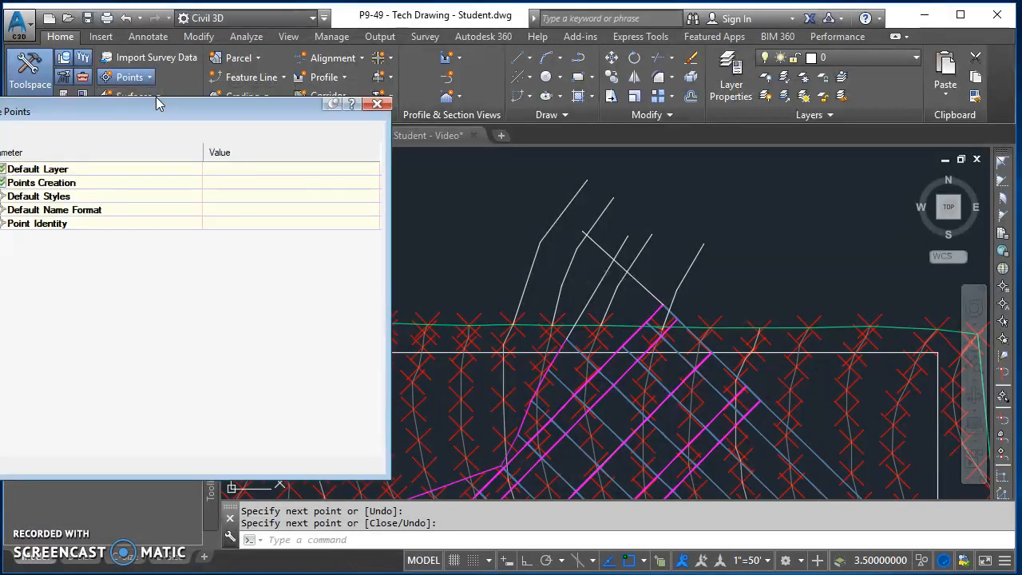
left_click_drag(183, 109, 435, 55)
left_click(238, 115)
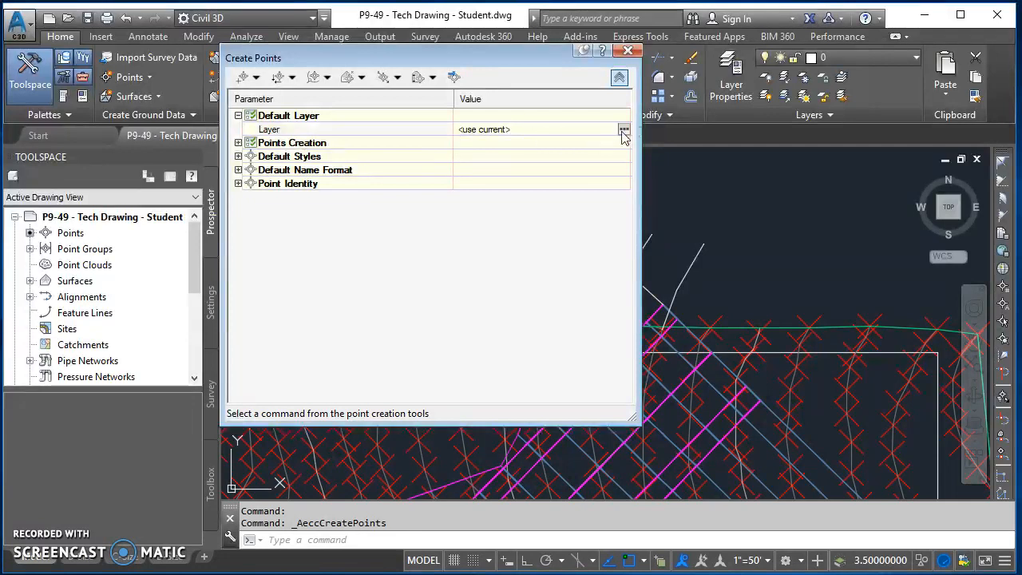
left_click(624, 131)
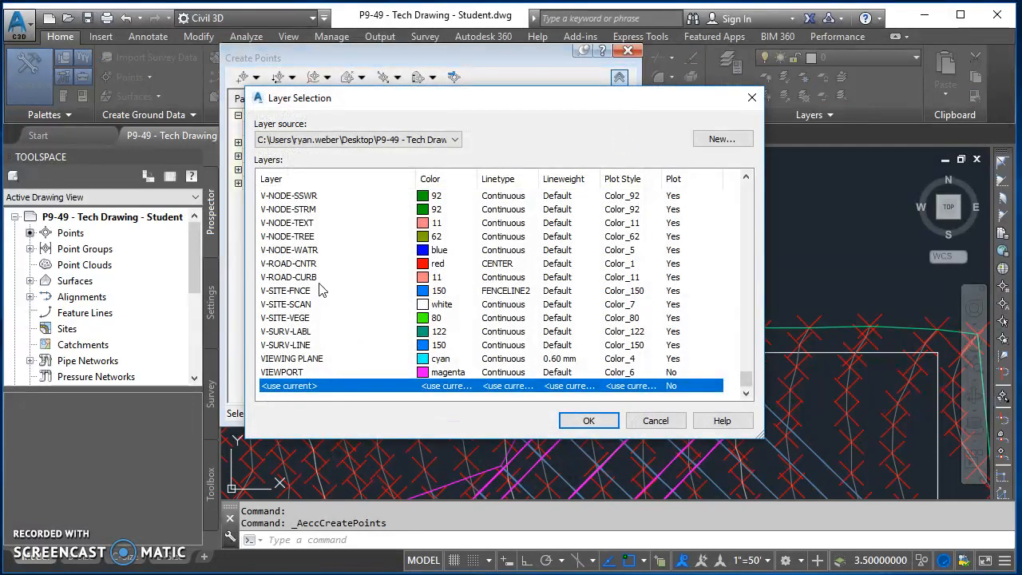
scroll(319, 214, "up", 4)
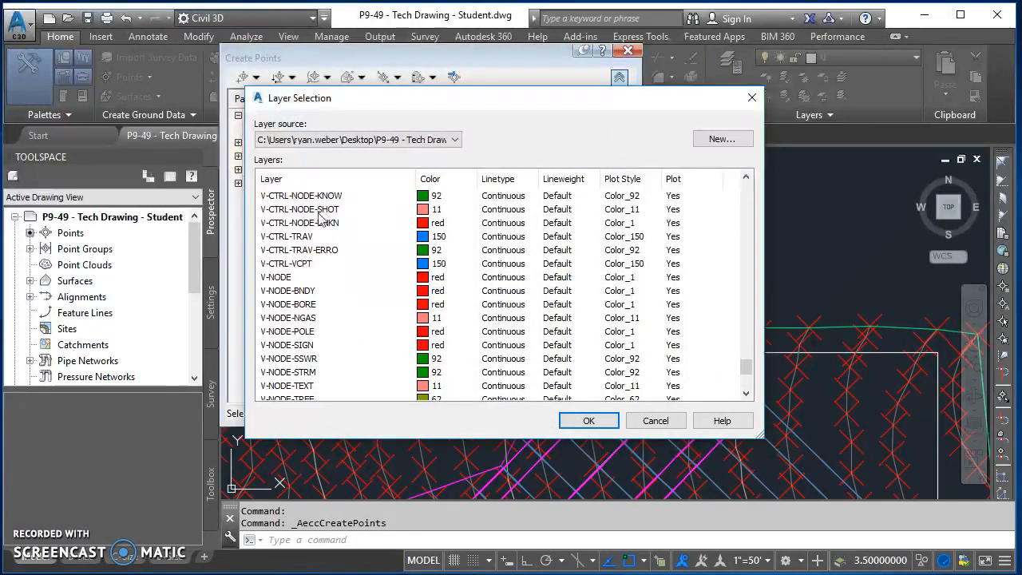
left_click(302, 277)
left_click(587, 420)
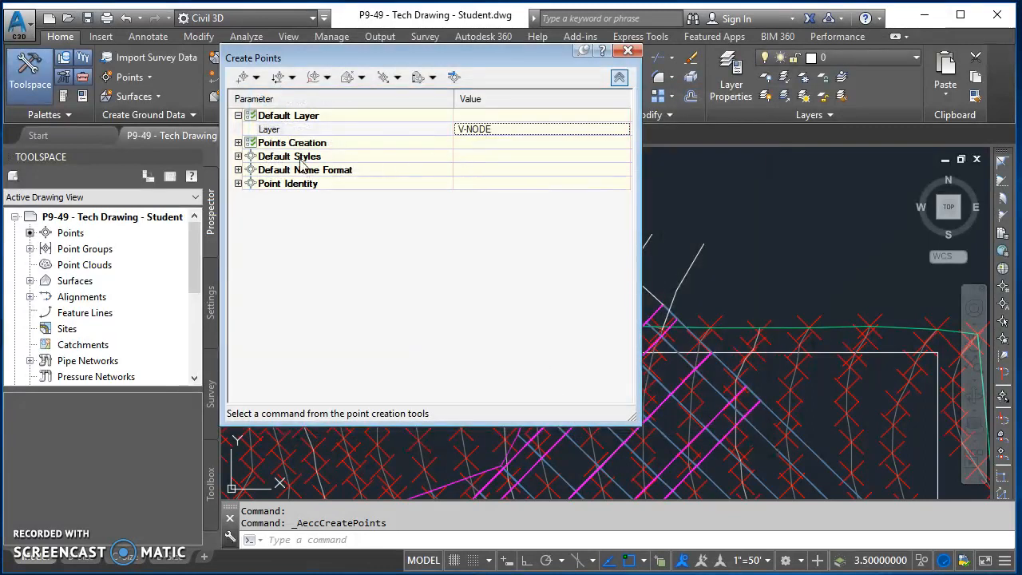
- Expand the points creation settings and set Prompt For Elevations to Automatic
left_click(238, 143)
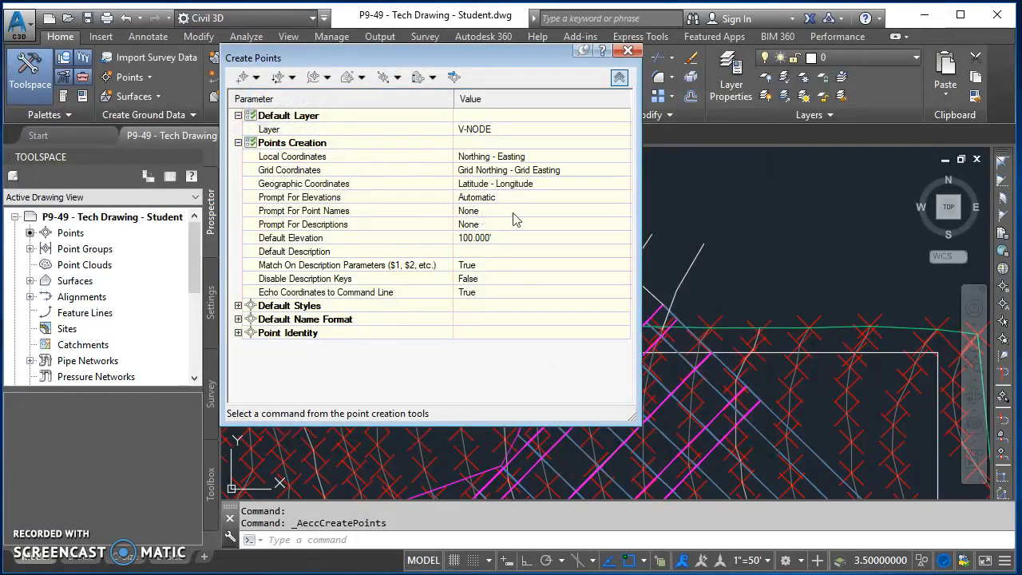
left_click(540, 197)
left_click(565, 197)
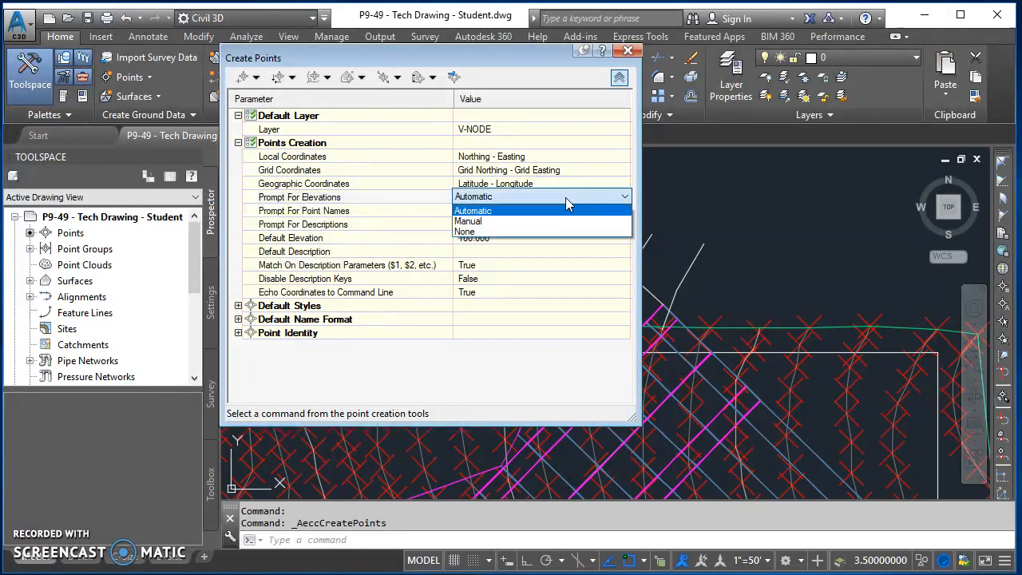
left_click(481, 210)
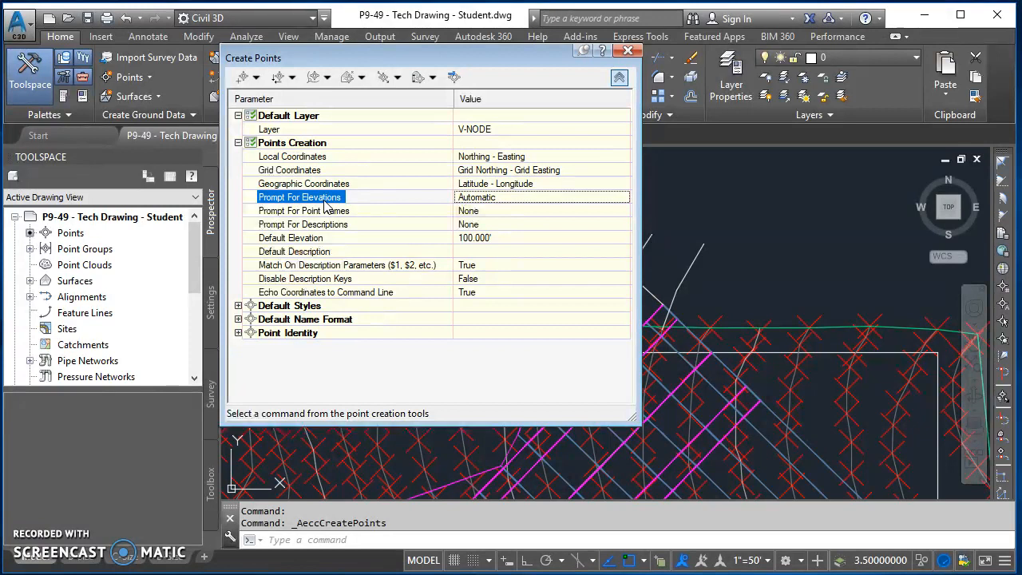
left_click(485, 213)
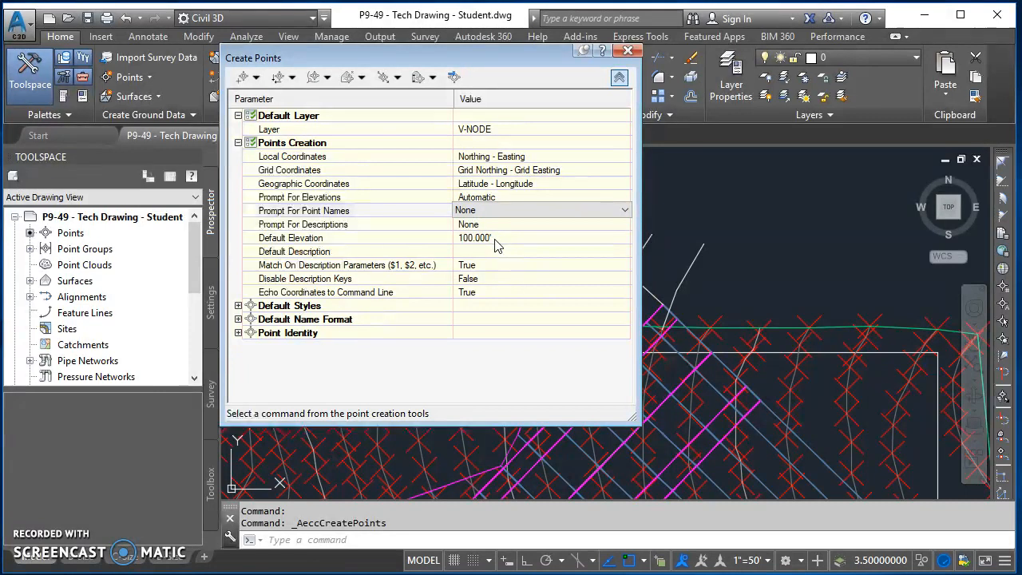
- Check the elevation of the major contour west of the slope limit and set the default point elevation to 150'
left_click(621, 78)
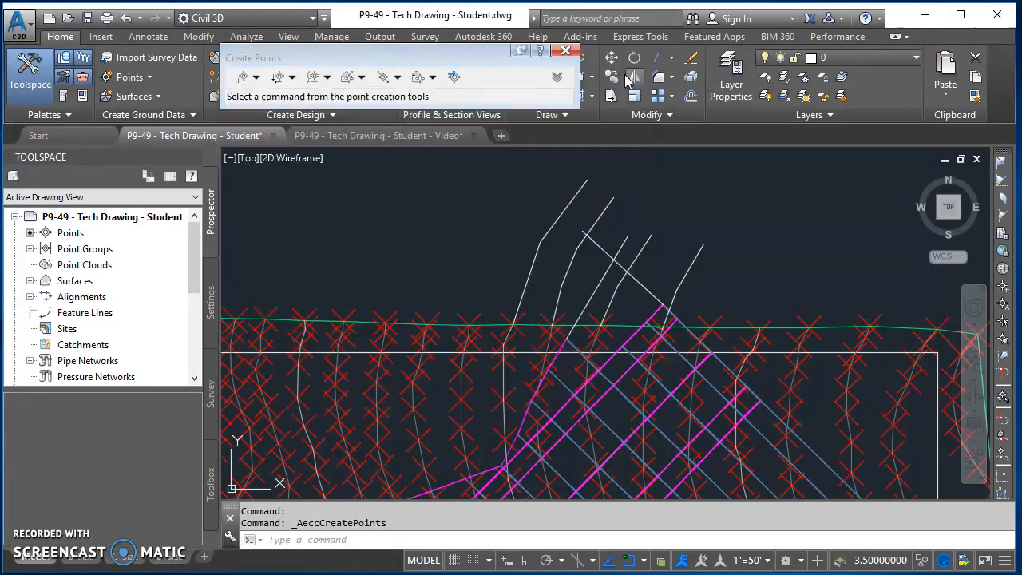
scroll(488, 337, "up", 2)
mouse_move(523, 366)
middle_mouse_down()
mouse_move(570, 242)
mouse_move(578, 288)
middle_mouse_up()
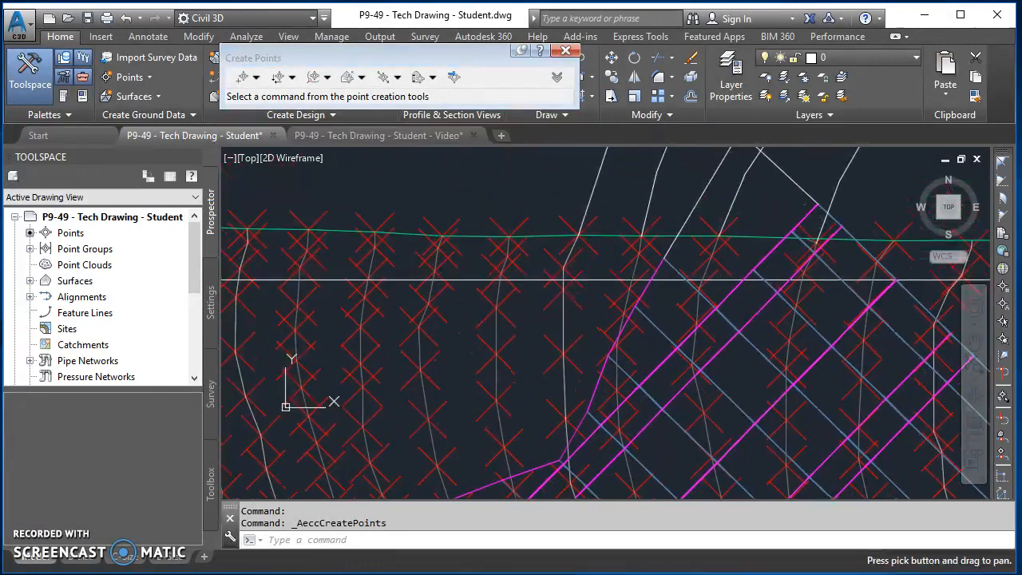
mouse_move(564, 328)
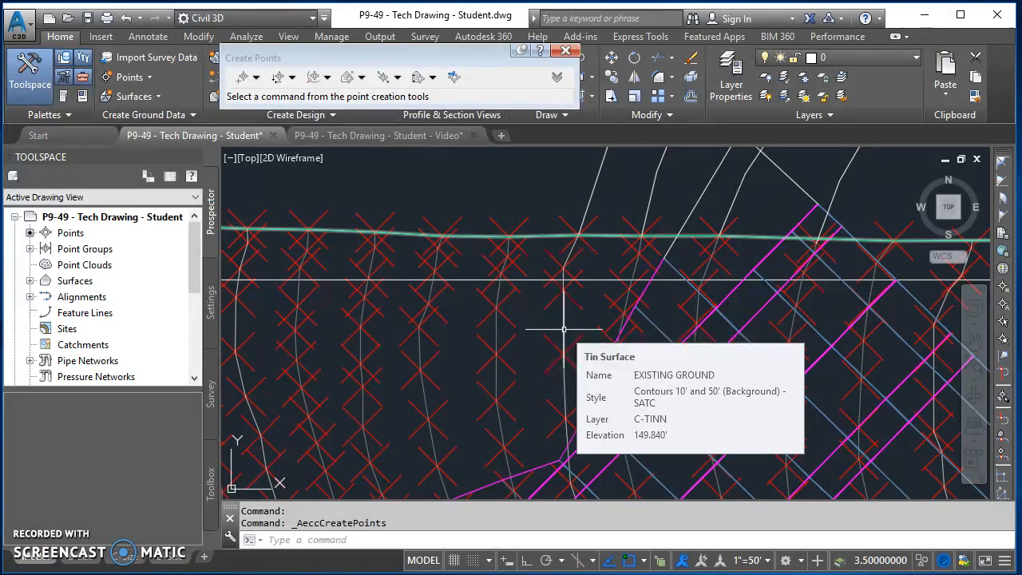
scroll(564, 328, "down", 2)
left_click(556, 77)
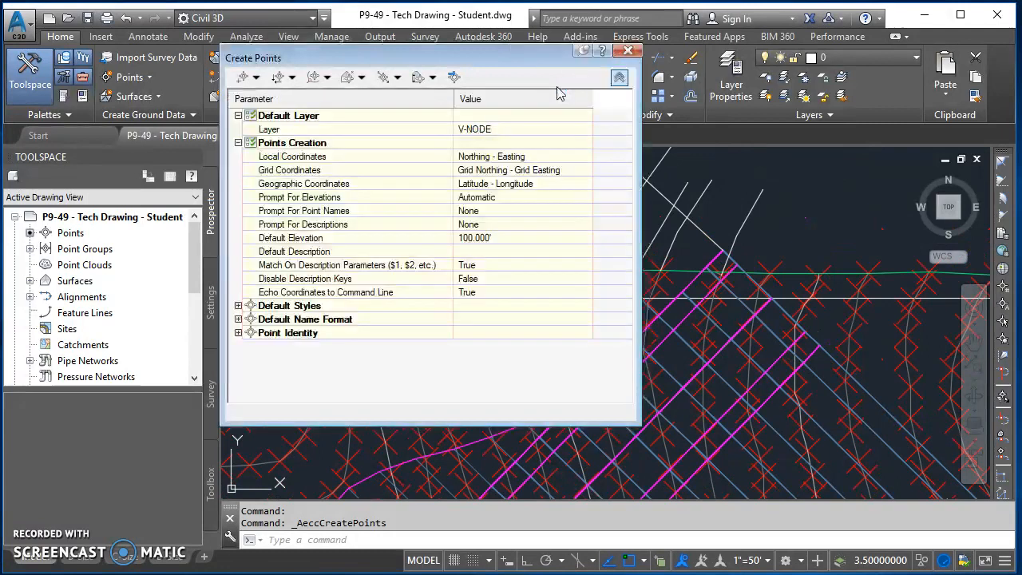
left_click(504, 238)
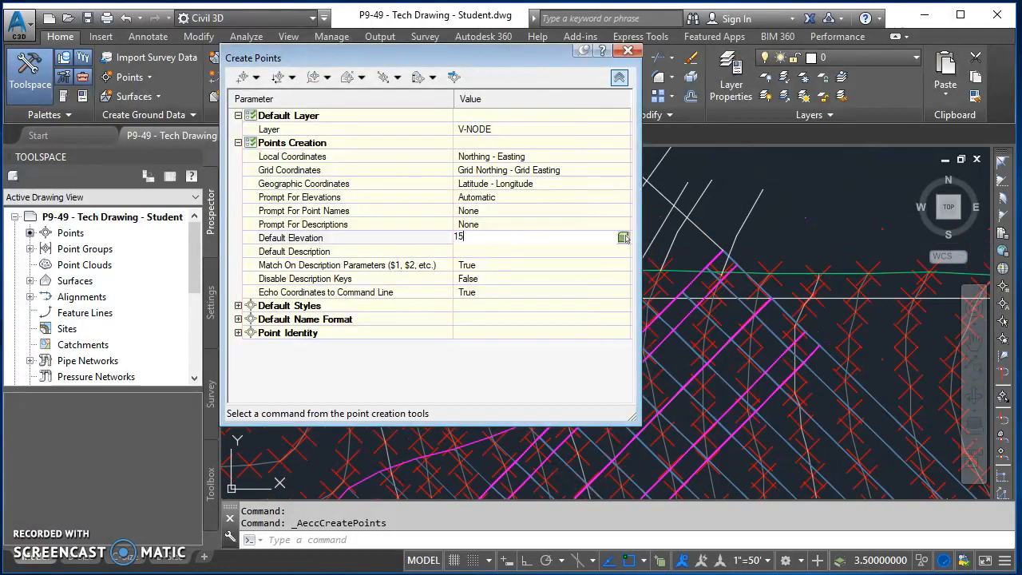
key("Return")
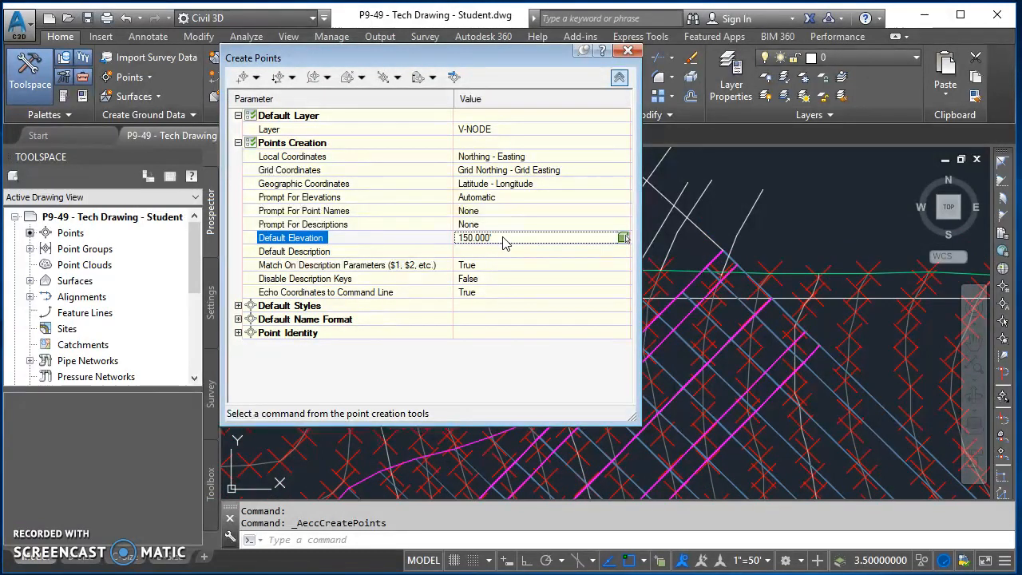
left_click(619, 78)
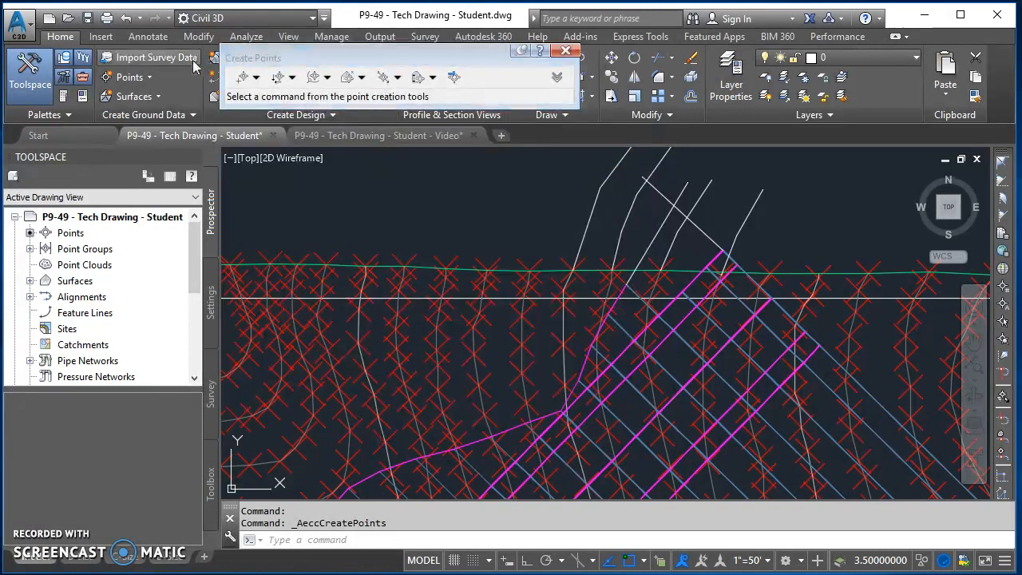
- Start manual point creation and make Nearest the only active object snap
left_click(256, 77)
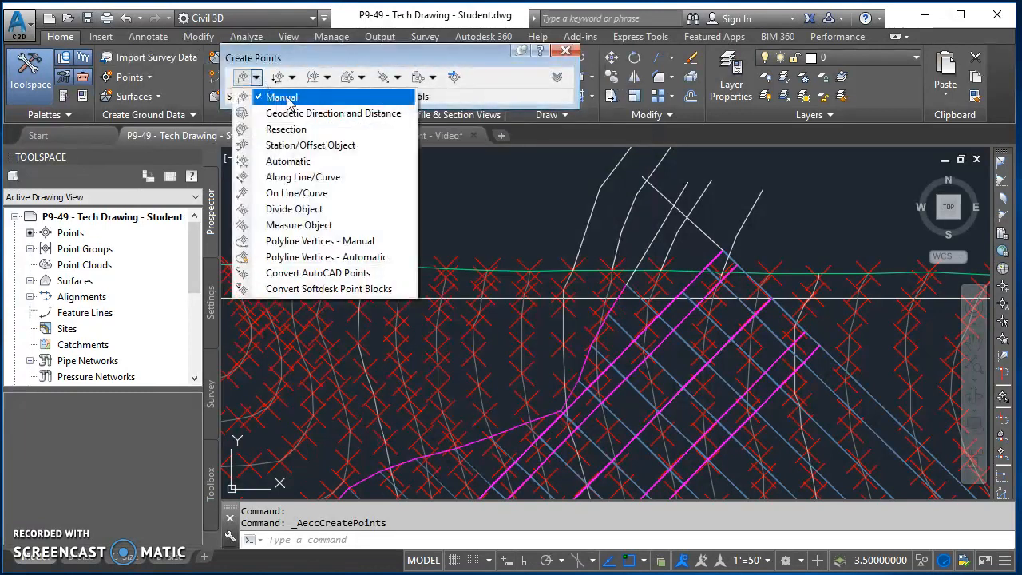
left_click(288, 101)
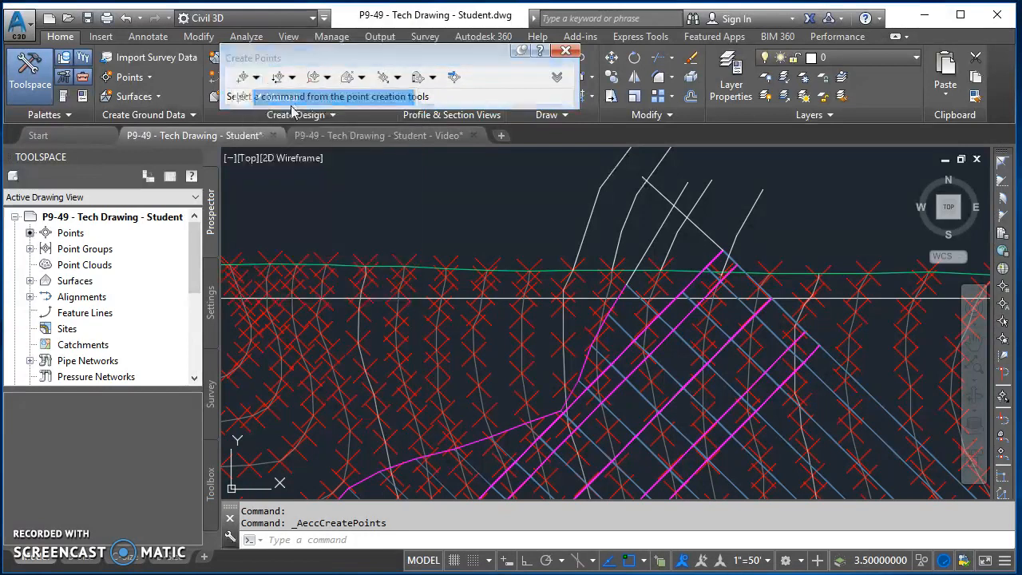
scroll(605, 239, "up", 4)
scroll(548, 336, "down", 2)
middle_click_drag(548, 335, 413, 354)
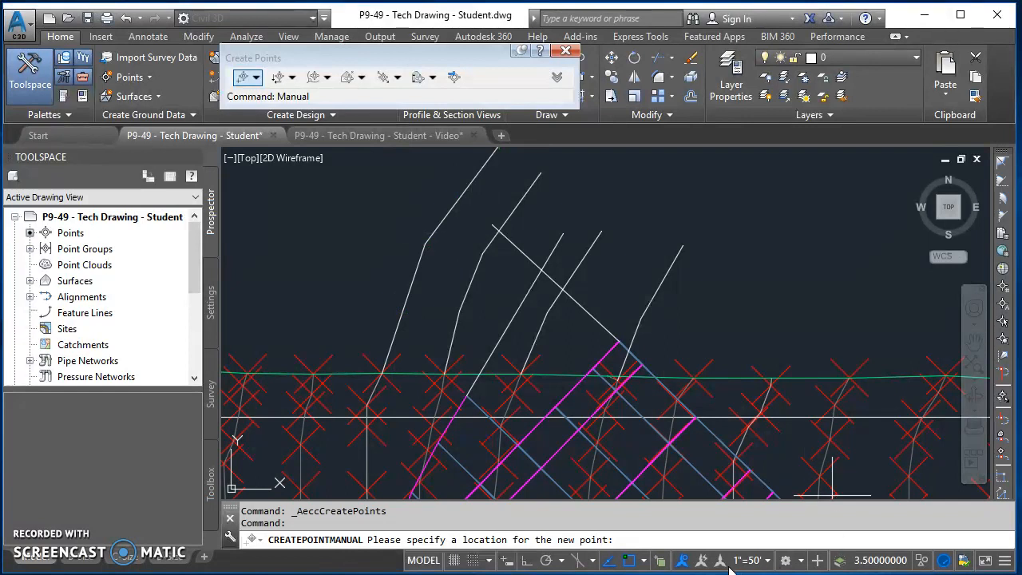
left_click(643, 560)
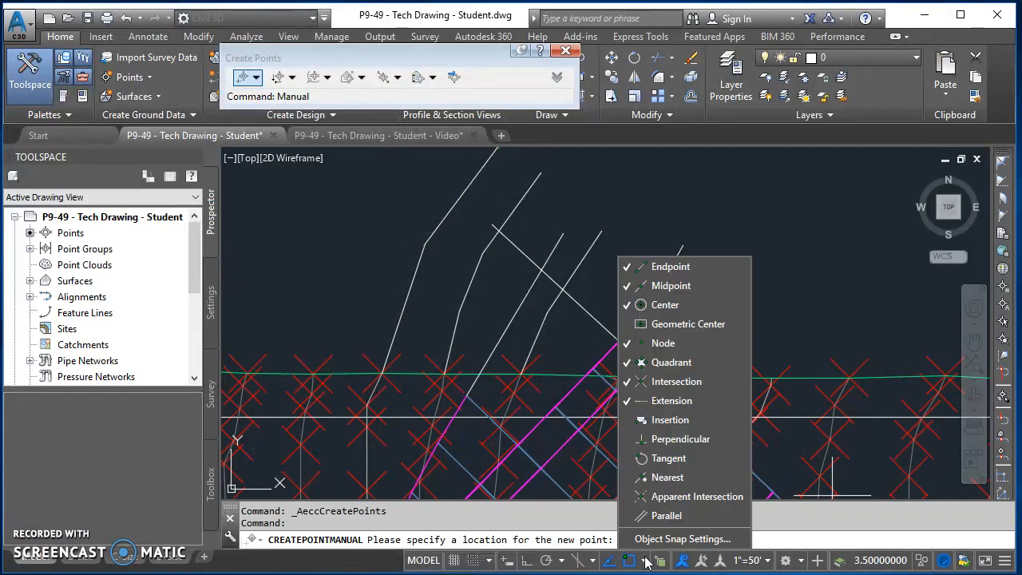
left_click(677, 285)
left_click(674, 305)
left_click(674, 343)
left_click(675, 363)
left_click(674, 381)
left_click(665, 401)
left_click(675, 478)
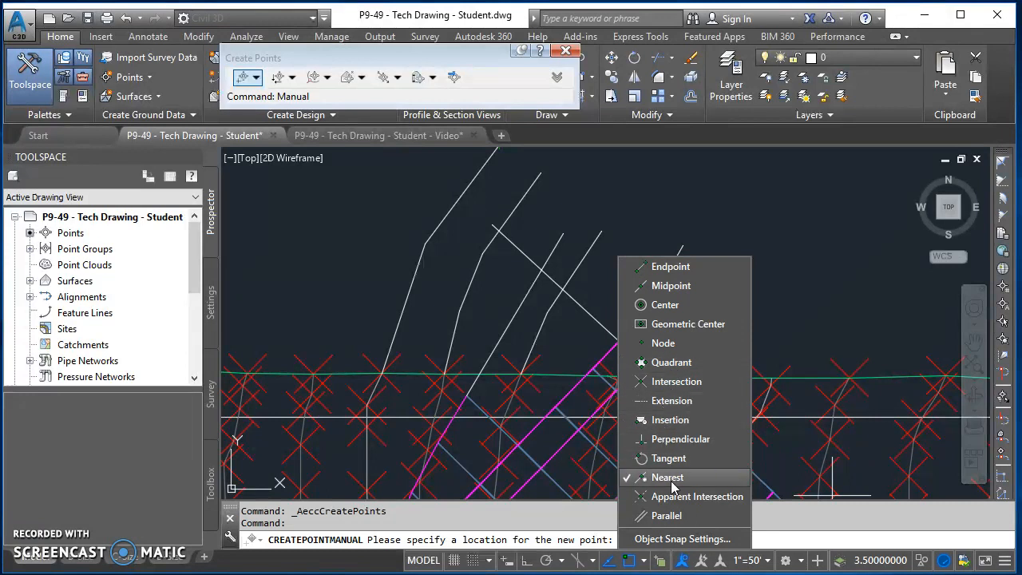
left_click(337, 286)
- Place five points along the westernmost contour extension, from just north of the surface boundary to its northeast end, and finish placing
left_click(399, 322)
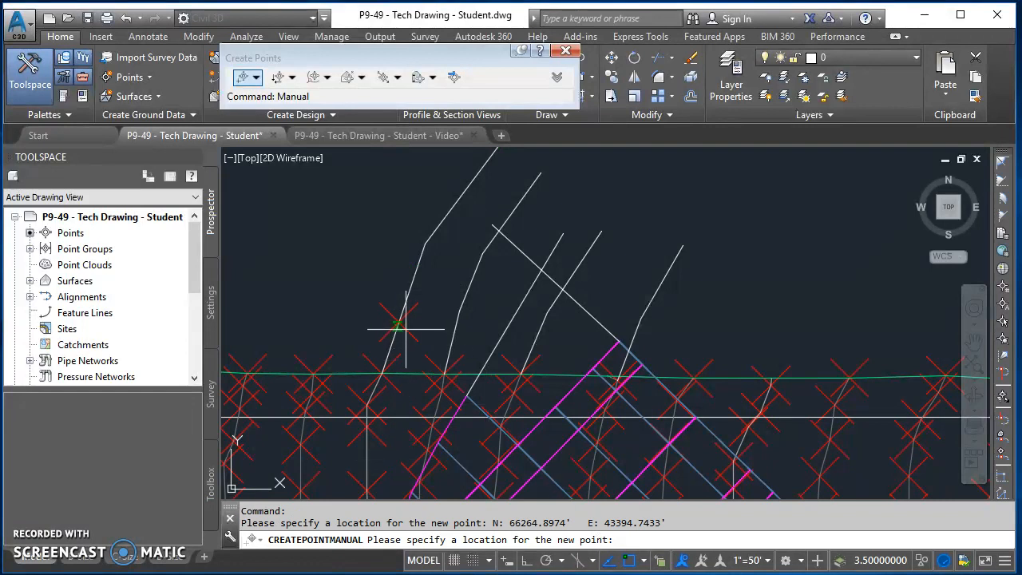
left_click(416, 270)
left_click(443, 220)
left_click(469, 184)
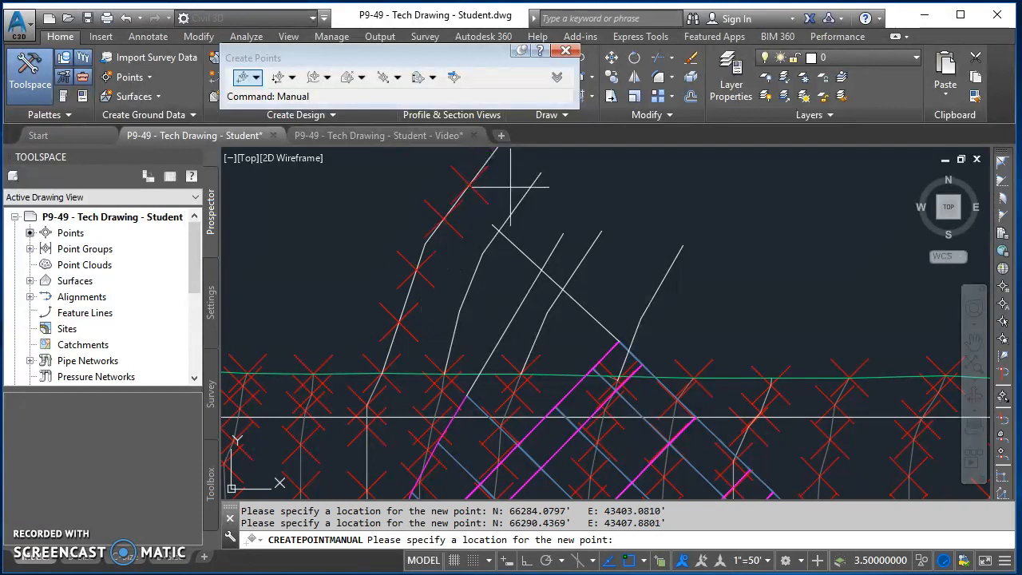
middle_click_drag(507, 176, 544, 307)
left_click(536, 284)
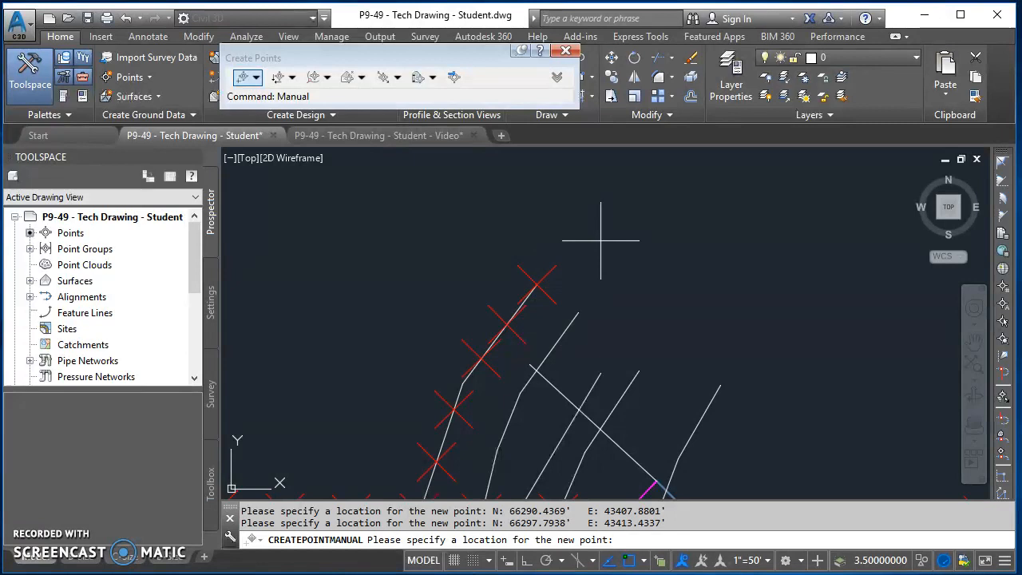
key("Return")
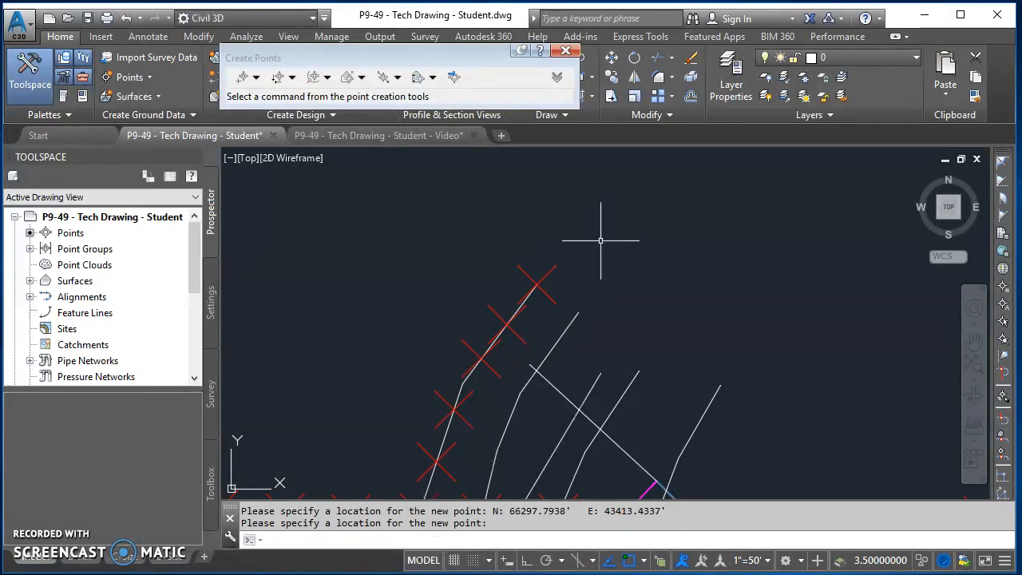
- Check the elevation of the contour just east of the finished one and set the default point elevation to 140'
left_click(556, 77)
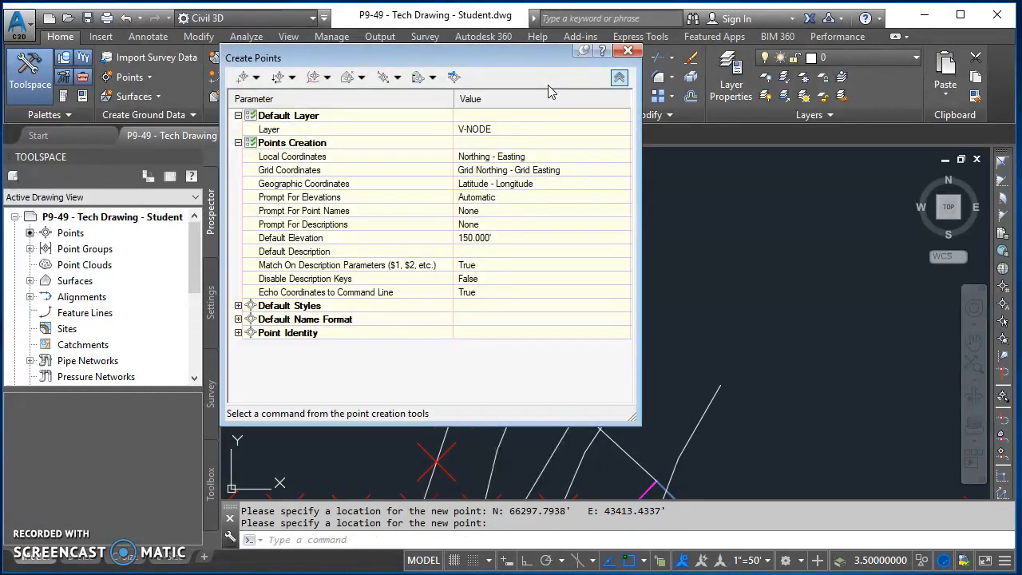
left_click(498, 238)
left_click(761, 294)
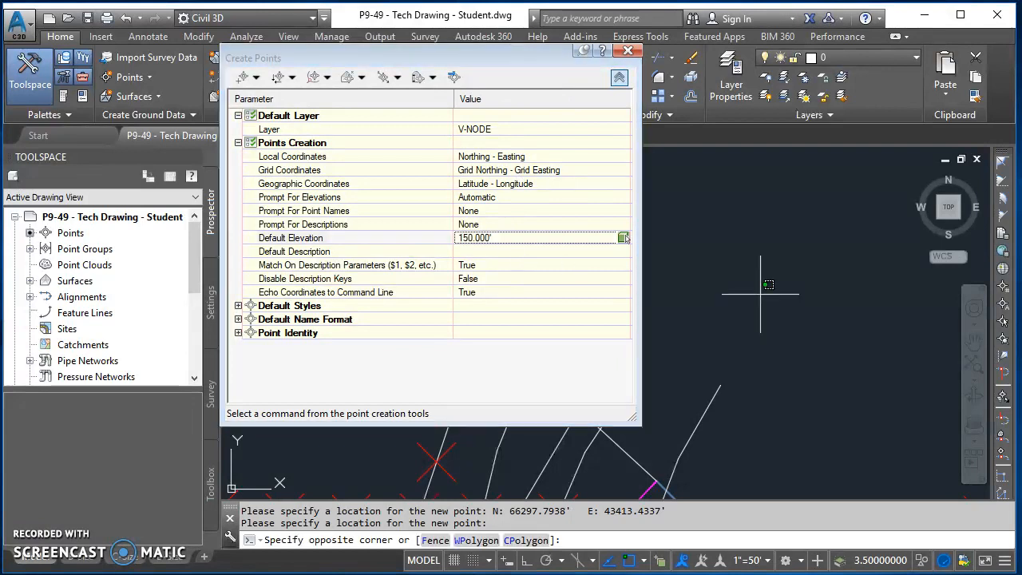
scroll(695, 315, "down", 5)
mouse_move(650, 325)
middle_mouse_down()
mouse_move(707, 353)
mouse_move(919, 343)
middle_mouse_up()
scroll(825, 265, "up", 5)
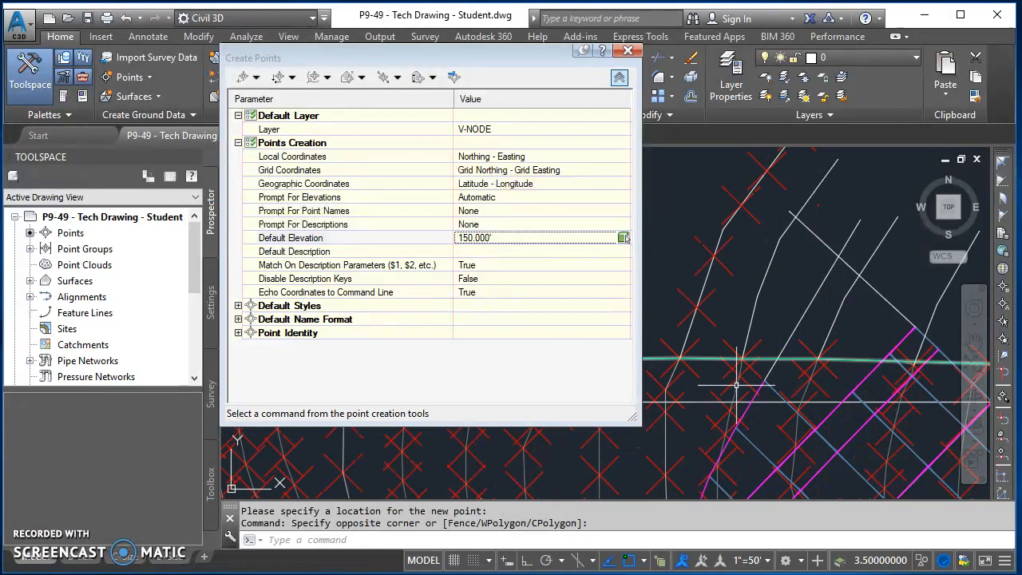
scroll(735, 386, "up", 2)
mouse_move(734, 397)
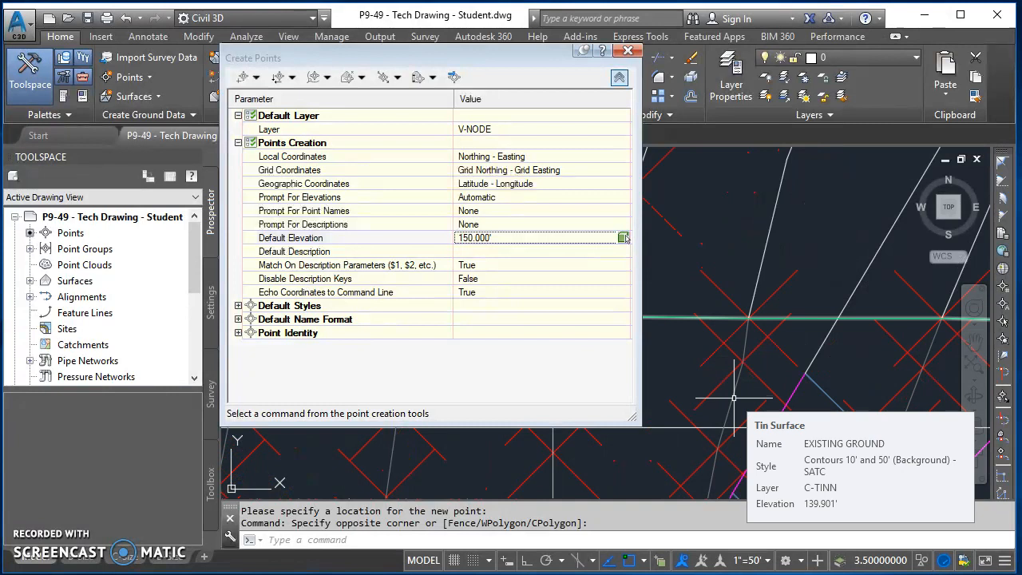
scroll(733, 396, "down", 4)
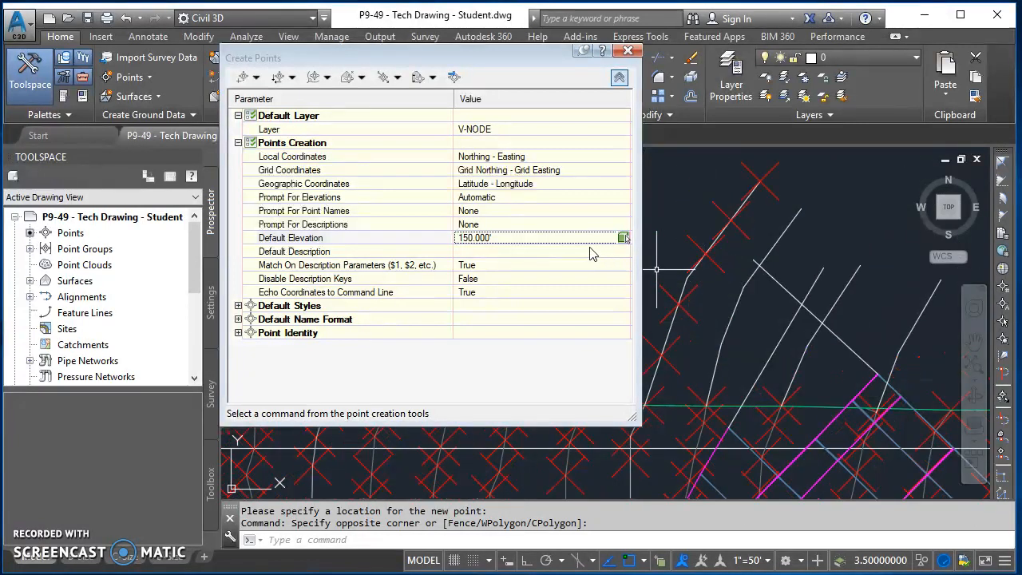
left_click(535, 237)
type("140")
key("Return")
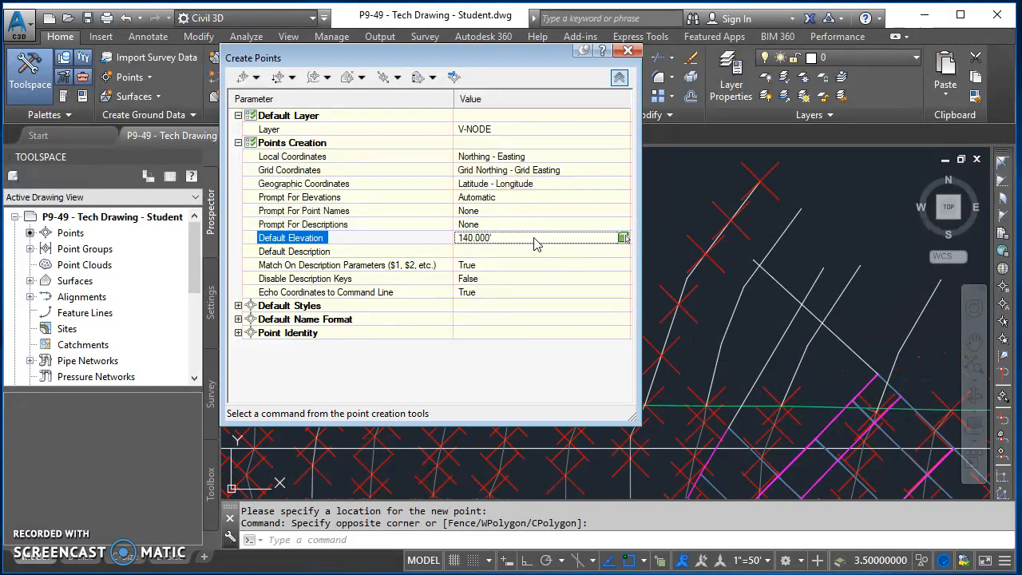
left_click(619, 77)
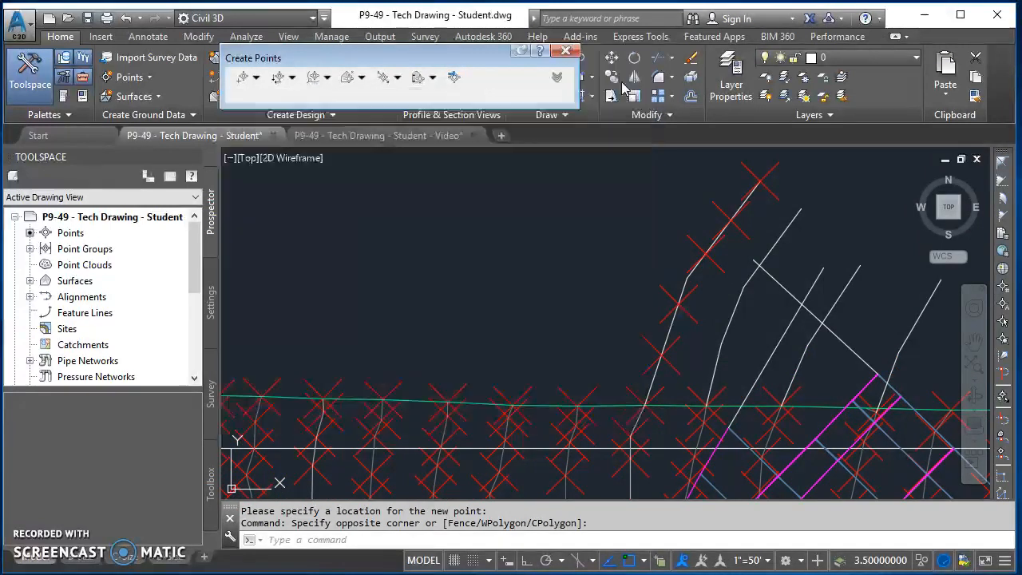
- Manually place five points along the second contour extension from the west, up to its northeast end, and finish placing
left_click(256, 77)
left_click(271, 96)
scroll(740, 408, "up", 2)
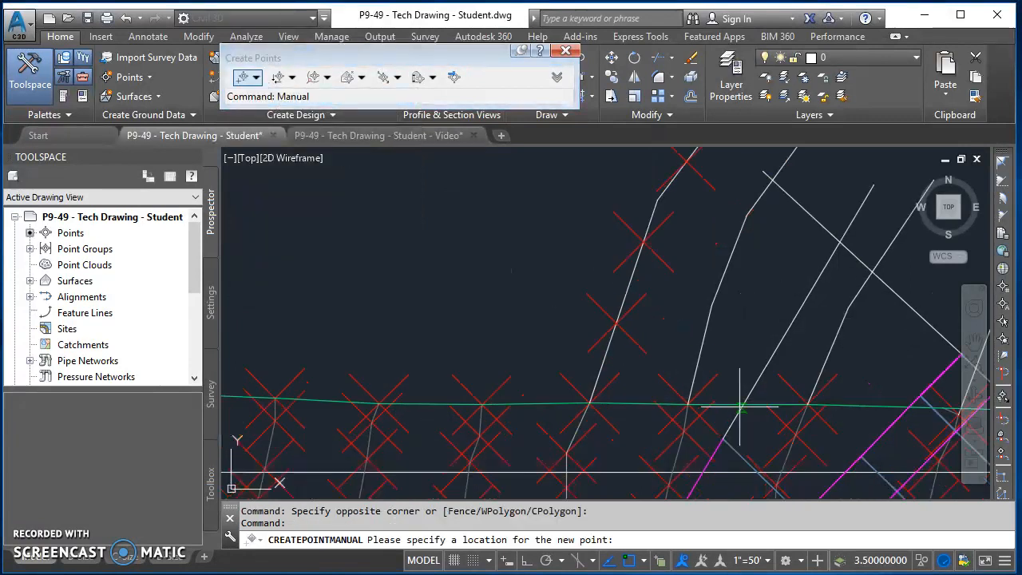
left_click(706, 344)
left_click(733, 269)
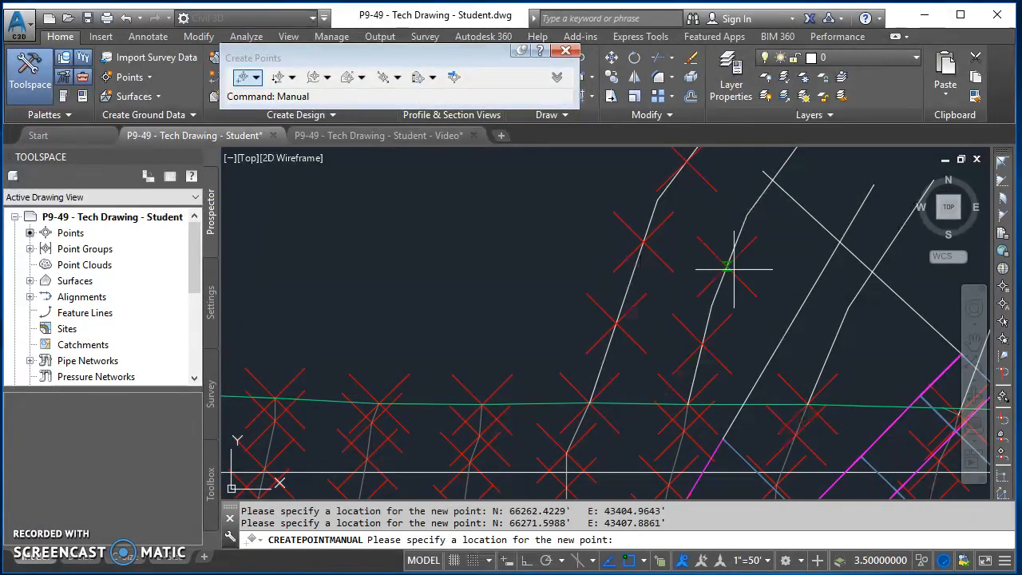
left_click(762, 192)
middle_click_drag(763, 192, 684, 348)
left_click(695, 315)
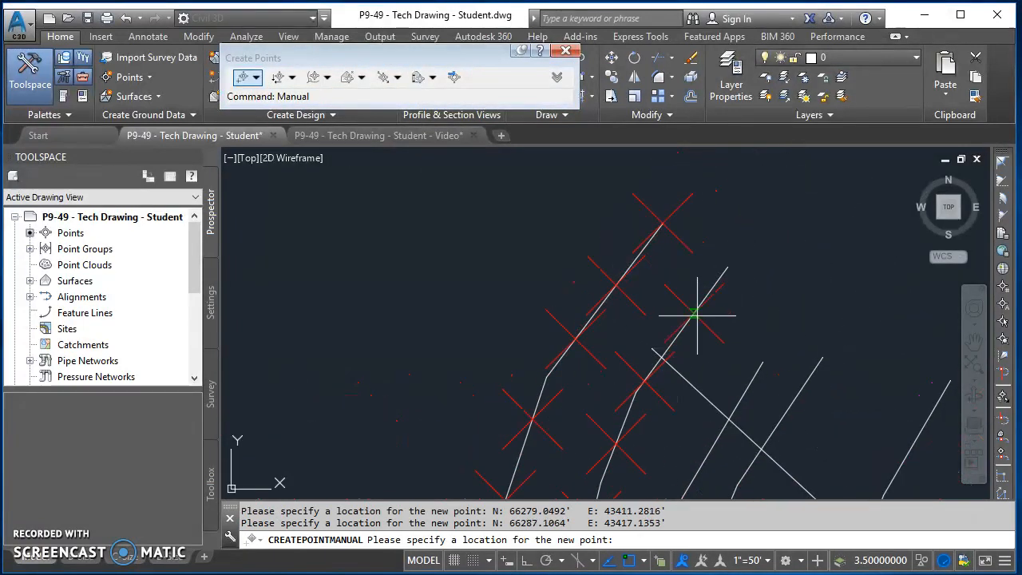
left_click(723, 278)
key("Return")
scroll(785, 376, "down", 3)
middle_click_drag(785, 376, 607, 272)
scroll(581, 295, "up", 2)
mouse_move(553, 327)
middle_mouse_down()
mouse_move(540, 324)
mouse_move(535, 302)
middle_mouse_up()
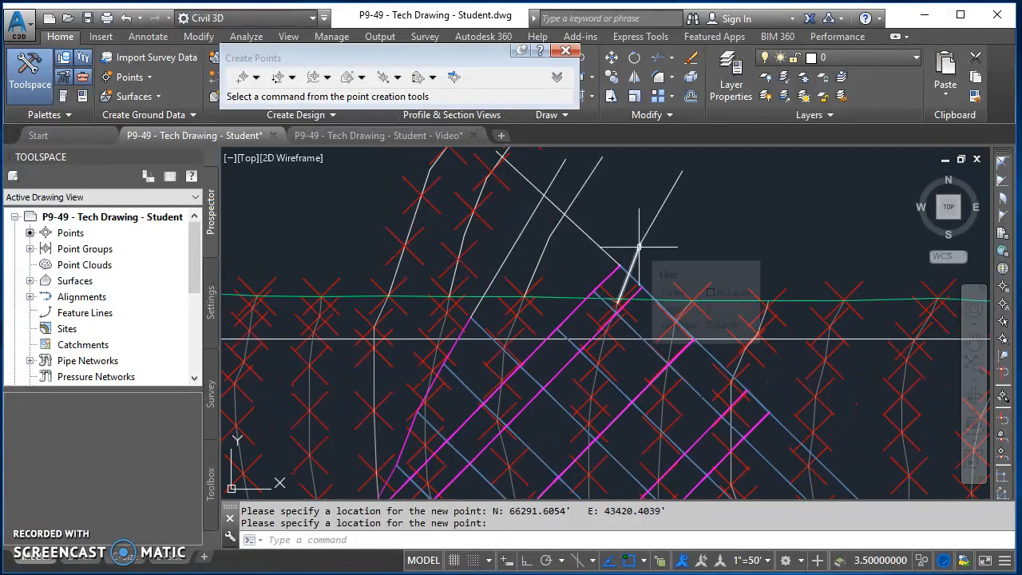
middle_click_drag(638, 251, 661, 328)
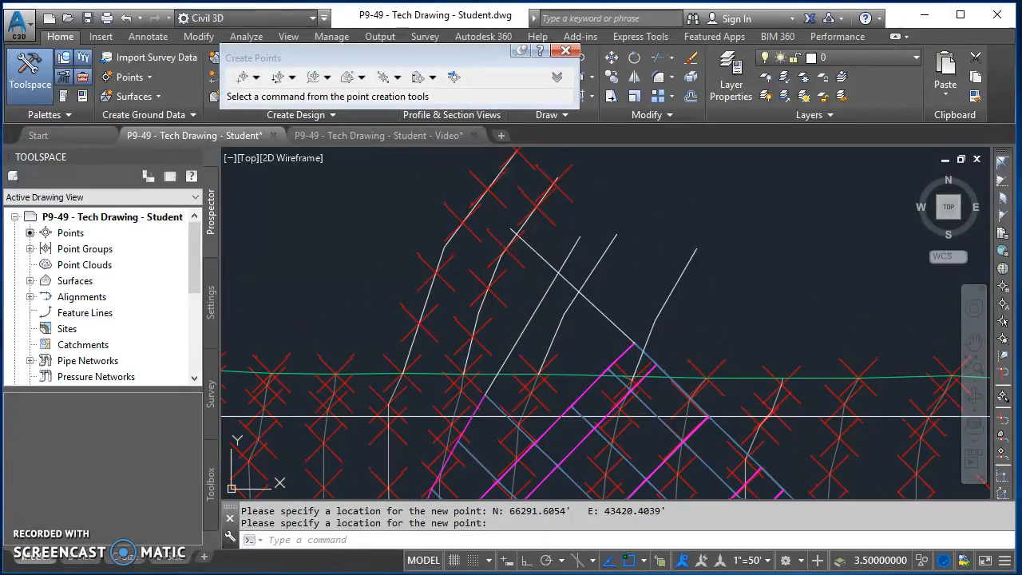
scroll(747, 305, "down", 1)
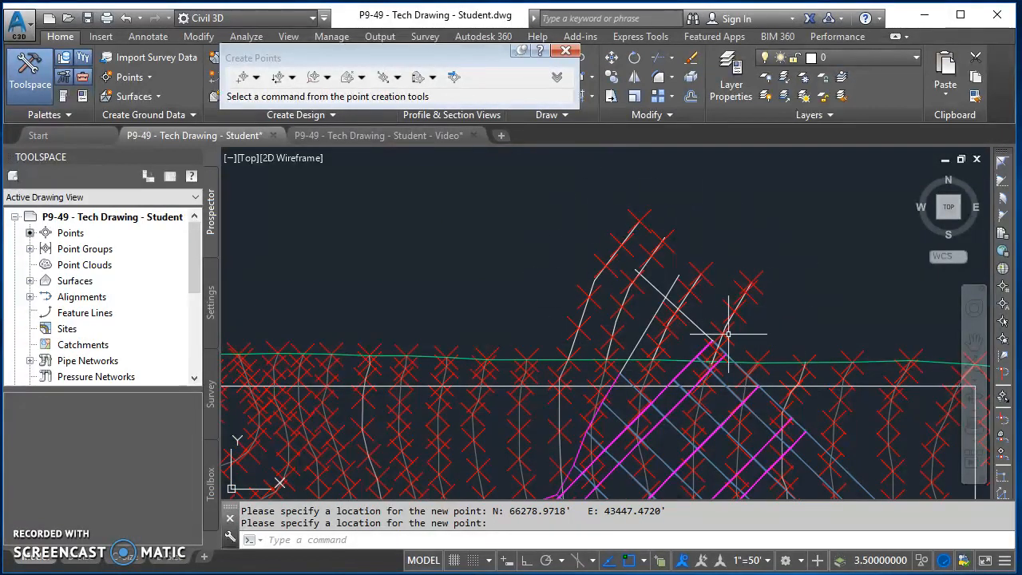
- Update the No Display point group and rebuild the EXISTING GROUND surface to include the points at the northeast end
left_click(30, 249)
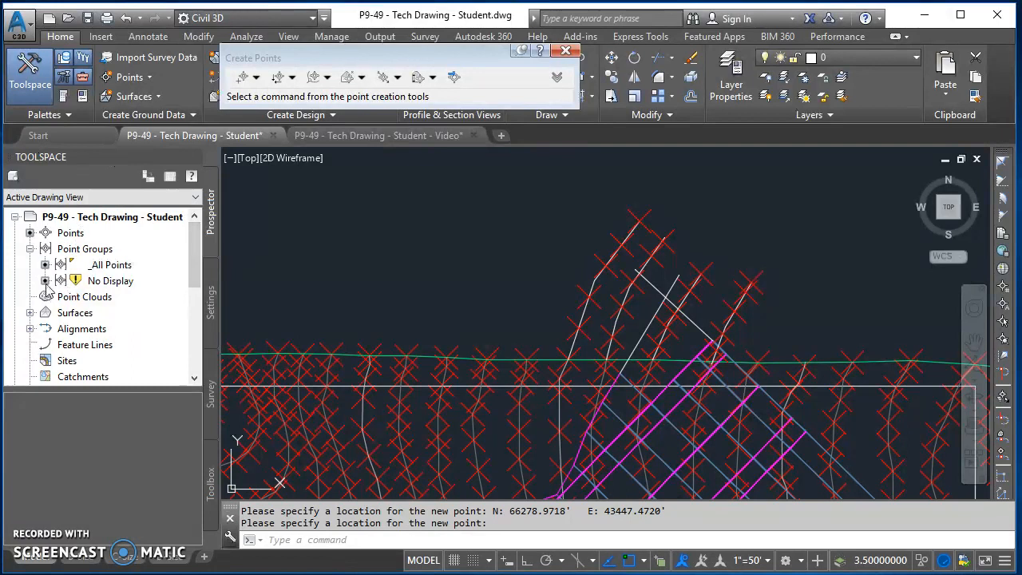
right_click(104, 284)
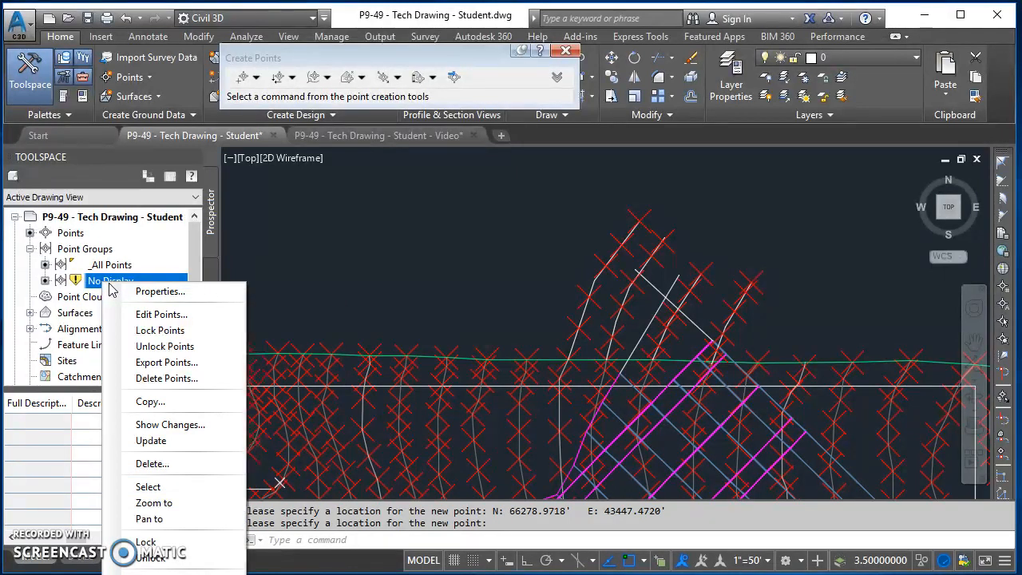
left_click(151, 440)
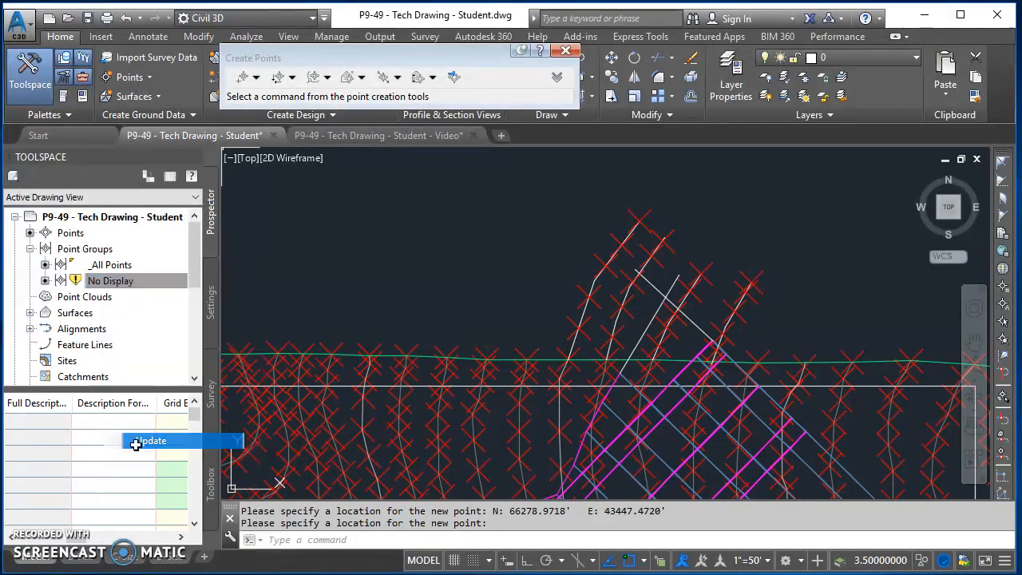
left_click(31, 312)
right_click(128, 330)
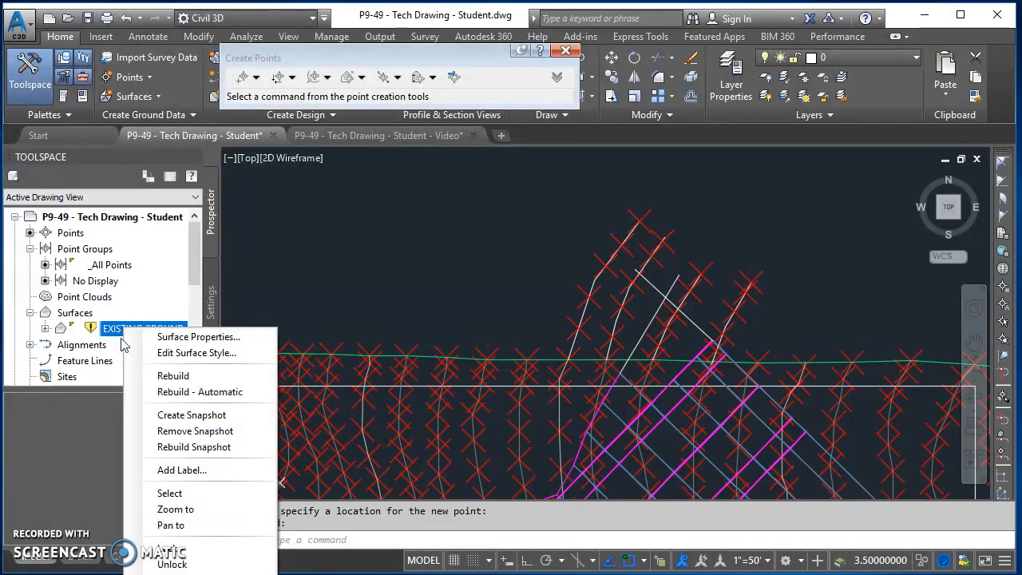
left_click(176, 380)
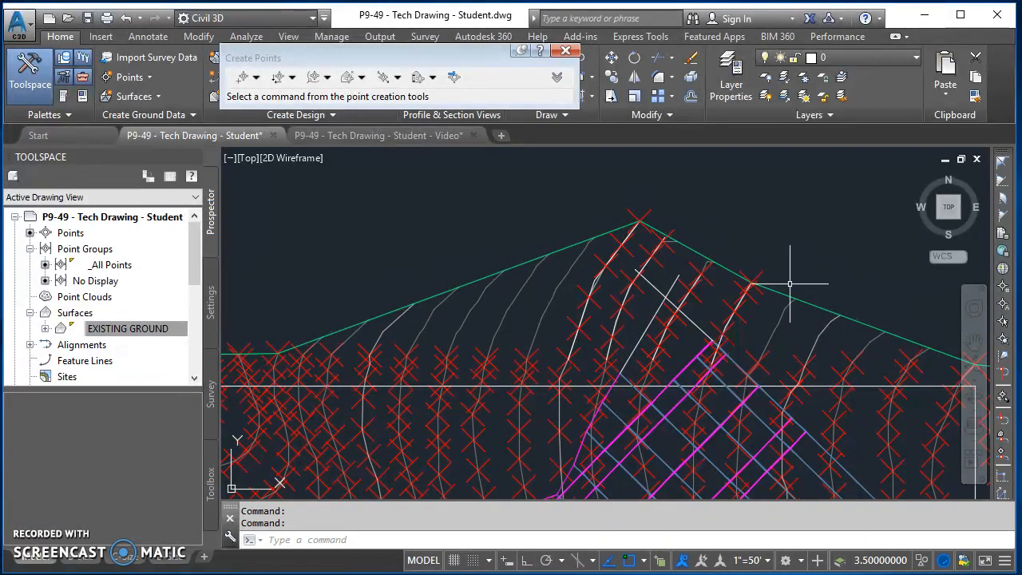
- Rebuild the WEBER PARKWAY ROAD corridor and dismiss the event list
scroll(48, 339, "down", 2)
left_click(30, 344)
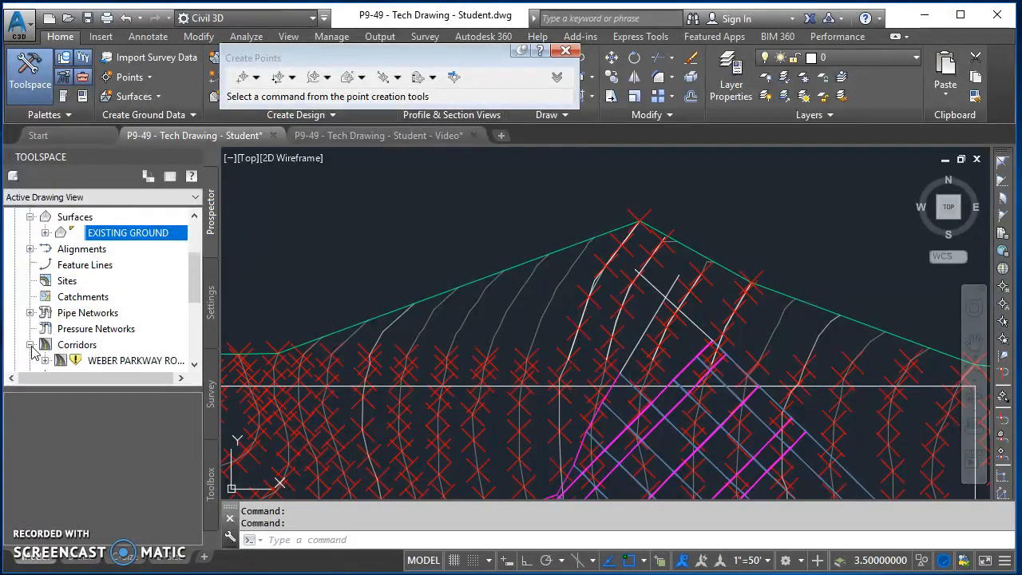
scroll(86, 357, "down", 1)
right_click(114, 313)
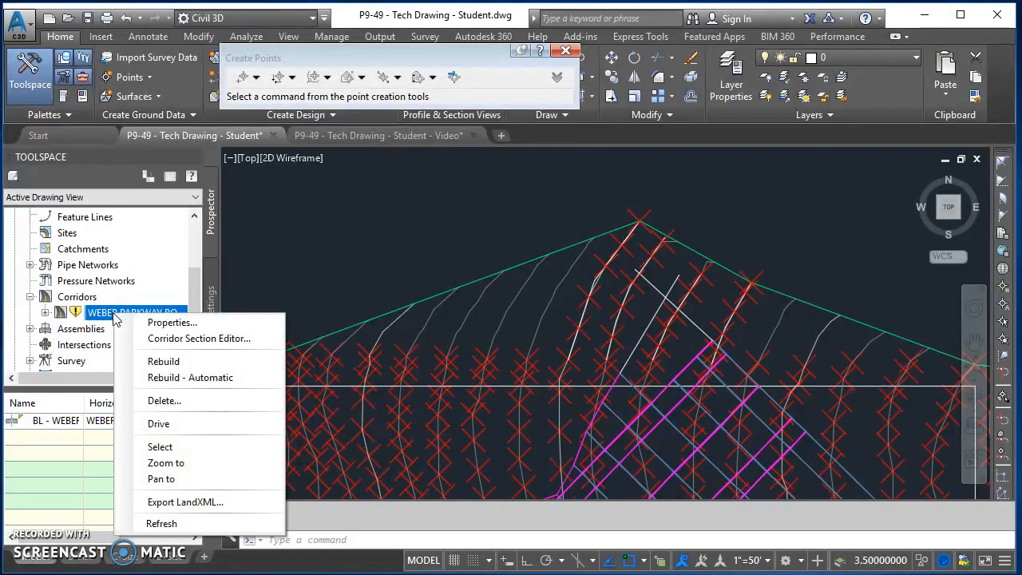
left_click(198, 363)
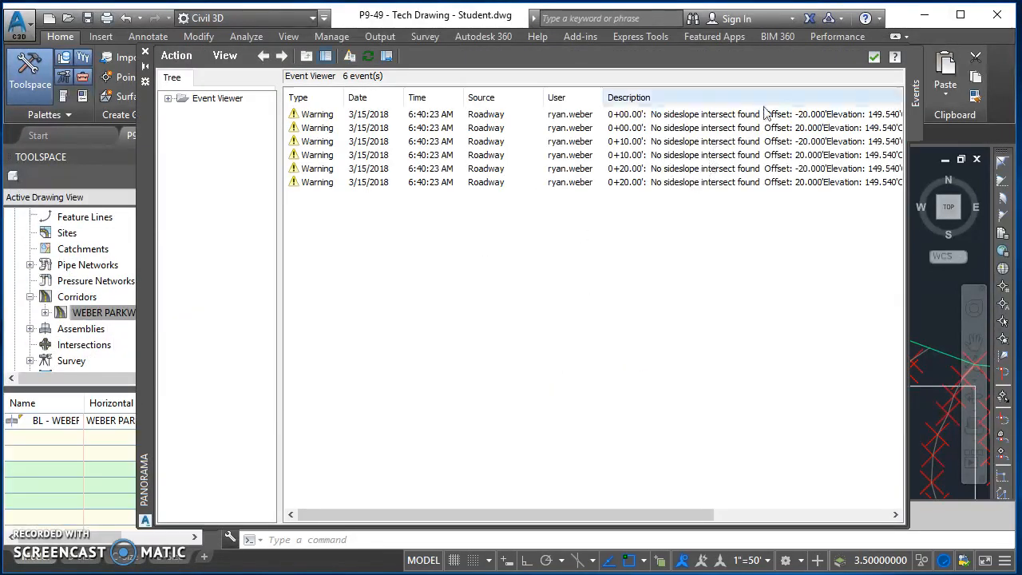
left_click(874, 56)
- Examine the rebuilt corridor's slope limits against the surface boundary at the road's northeast and southwest ends
scroll(714, 356, "down", 5)
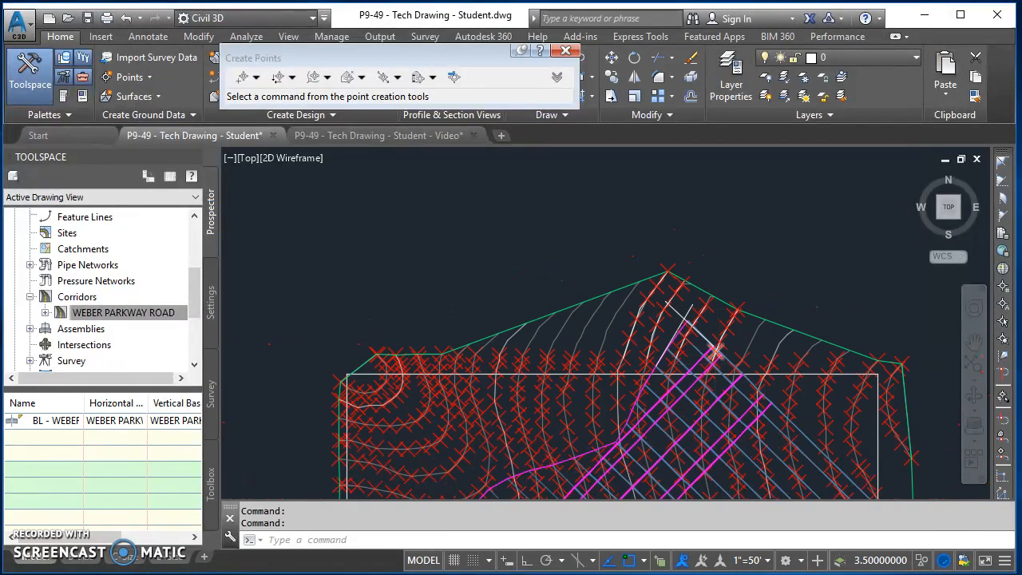
scroll(604, 383, "up", 6)
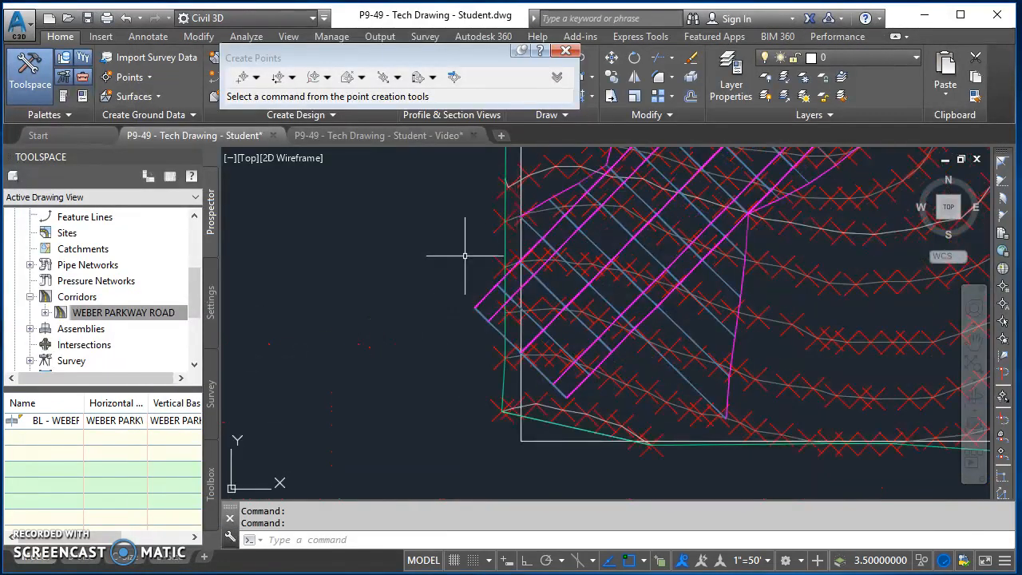
scroll(714, 413, "down", 3)
middle_click_drag(695, 320, 617, 445)
scroll(659, 349, "up", 8)
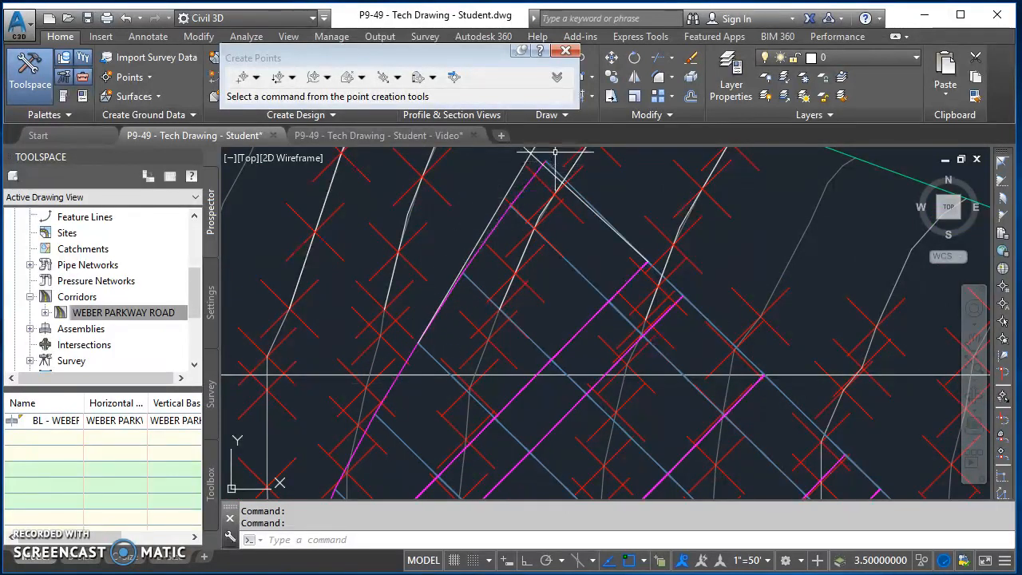
scroll(707, 320, "down", 3)
scroll(714, 321, "down", 3)
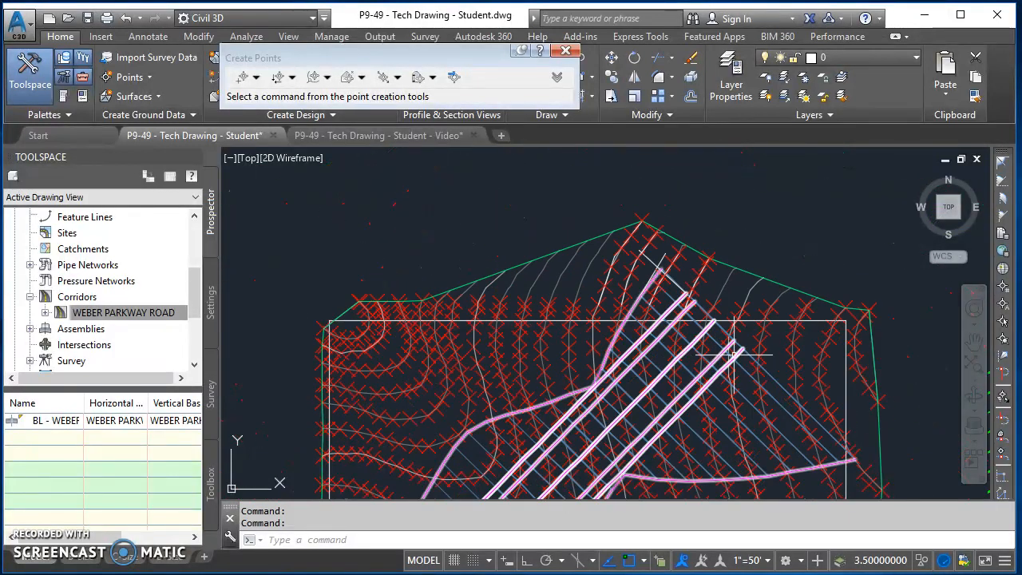
mouse_move(654, 318)
middle_mouse_down()
mouse_move(762, 201)
mouse_move(667, 347)
mouse_move(646, 353)
middle_mouse_up()
scroll(637, 283, "up", 4)
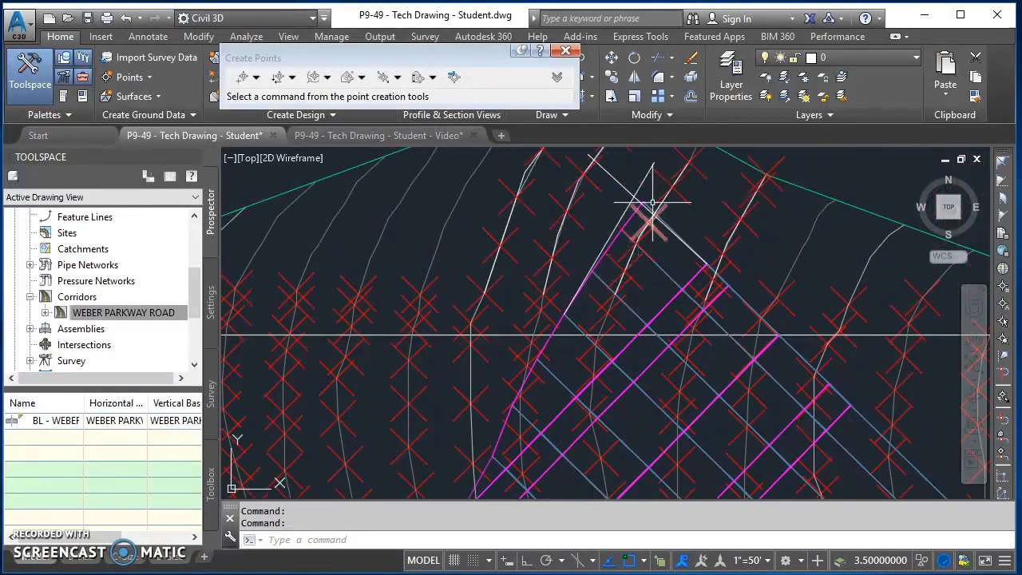
scroll(611, 178, "down", 4)
scroll(423, 431, "up", 4)
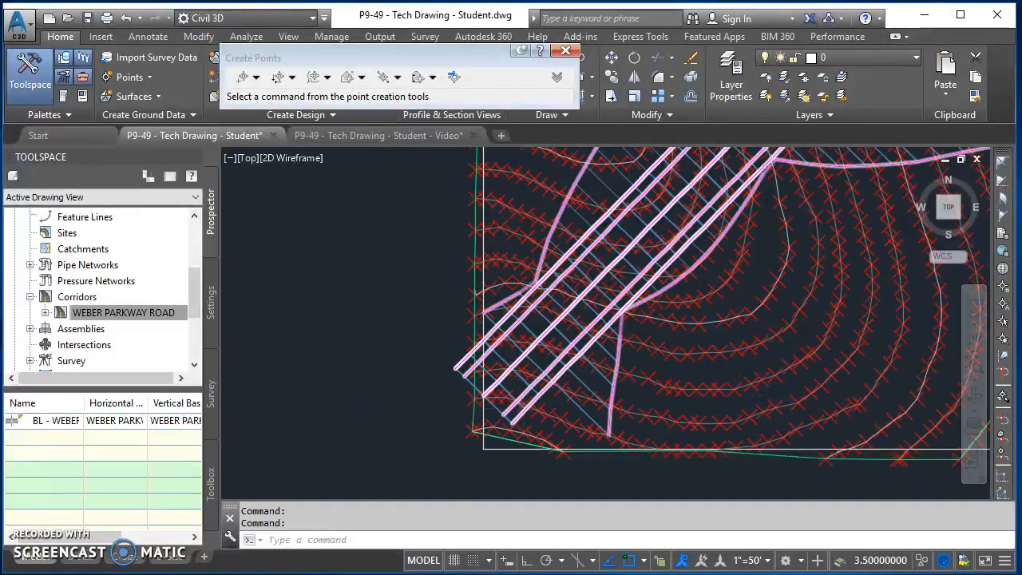
scroll(371, 479, "down", 4)
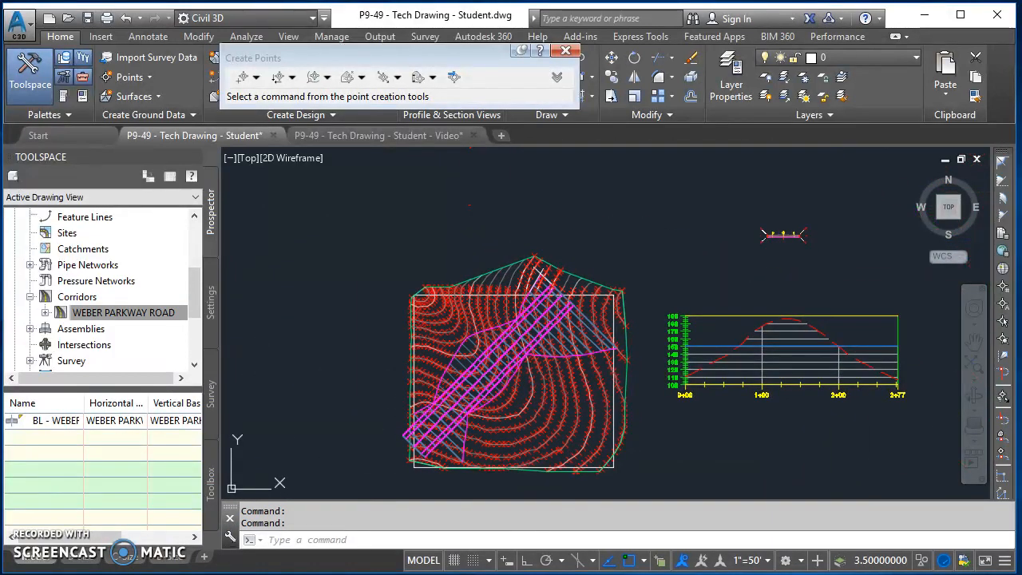
- Inspect the points and contour extensions outside the surface boundary around the road's southwest end
middle_click(340, 464)
middle_click(340, 464)
scroll(340, 463, "up", 6)
mouse_move(479, 375)
middle_mouse_down()
mouse_move(542, 350)
mouse_move(570, 324)
middle_mouse_up()
scroll(590, 226, "up", 2)
middle_click_drag(590, 230, 660, 215)
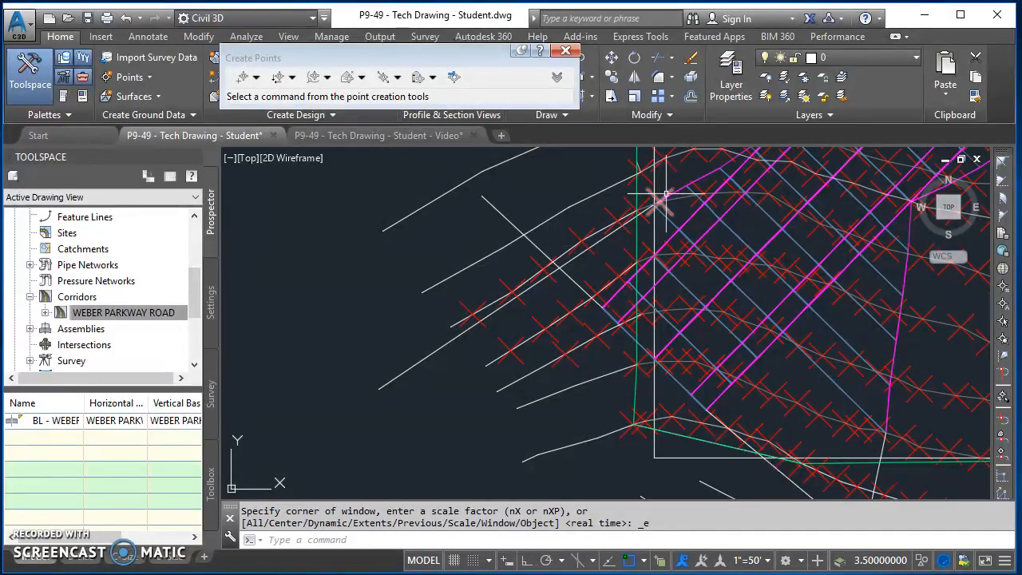
middle_click_drag(724, 394, 586, 230)
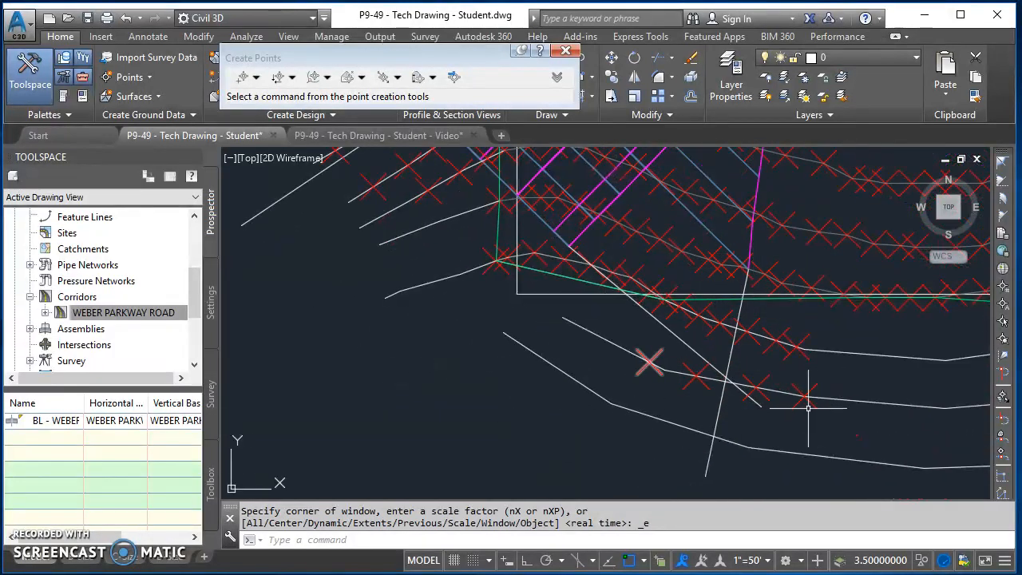
scroll(665, 368, "down", 2)
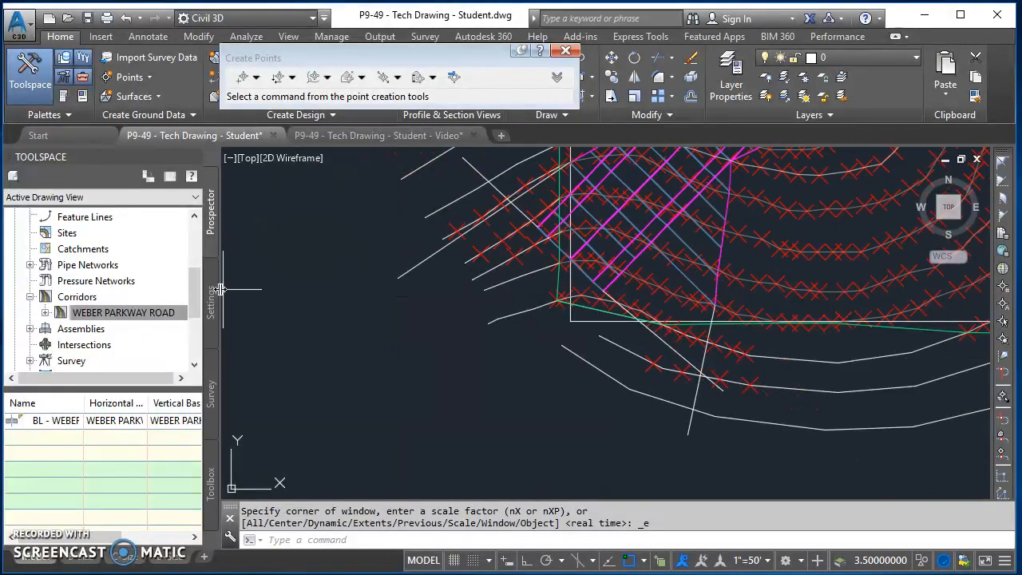
- Update the No Display point group and rebuild the EXISTING GROUND surface to include the points at the southwest end
left_click_drag(194, 290, 206, 231)
right_click(111, 285)
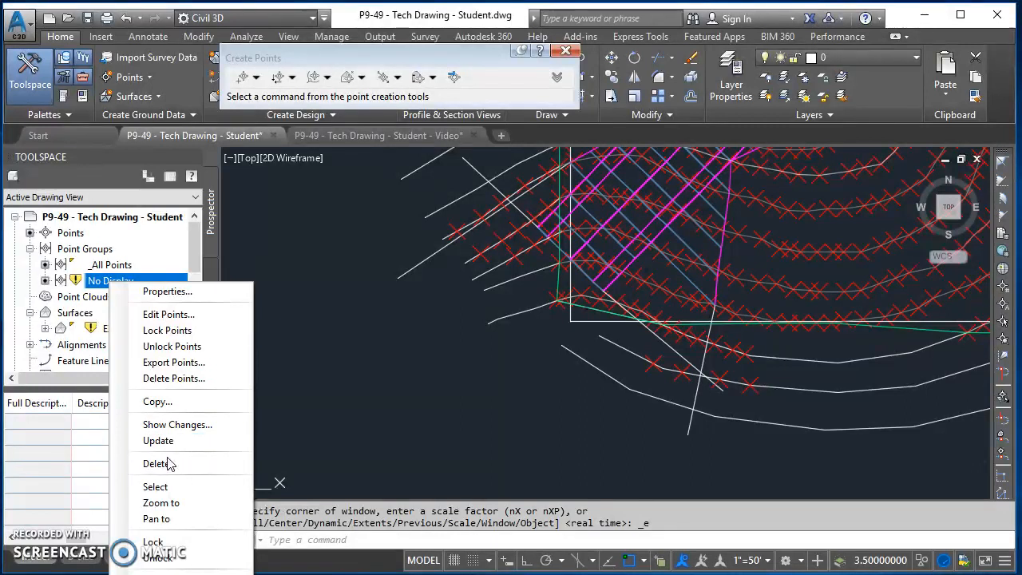
left_click(170, 441)
right_click(124, 332)
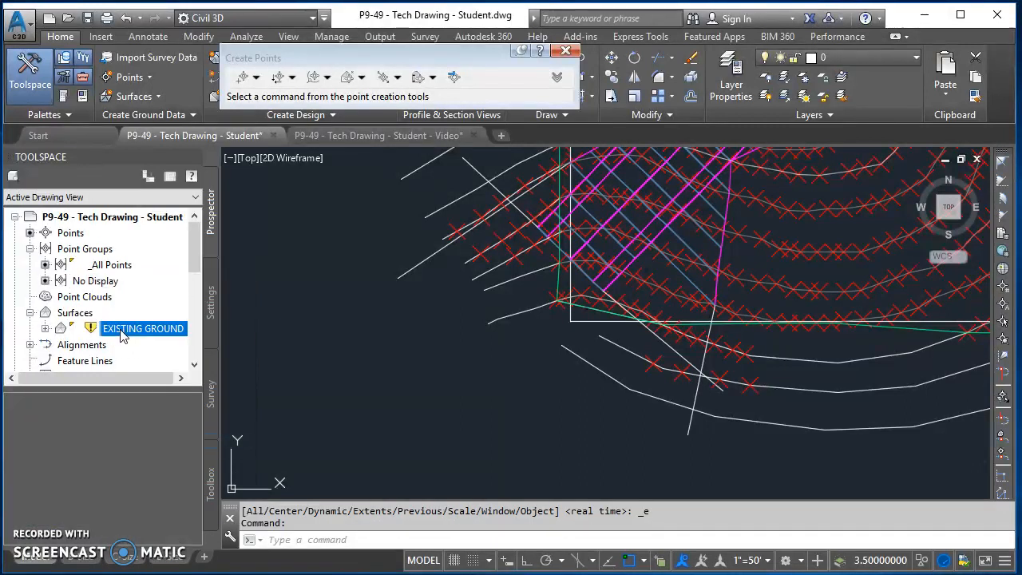
left_click(177, 380)
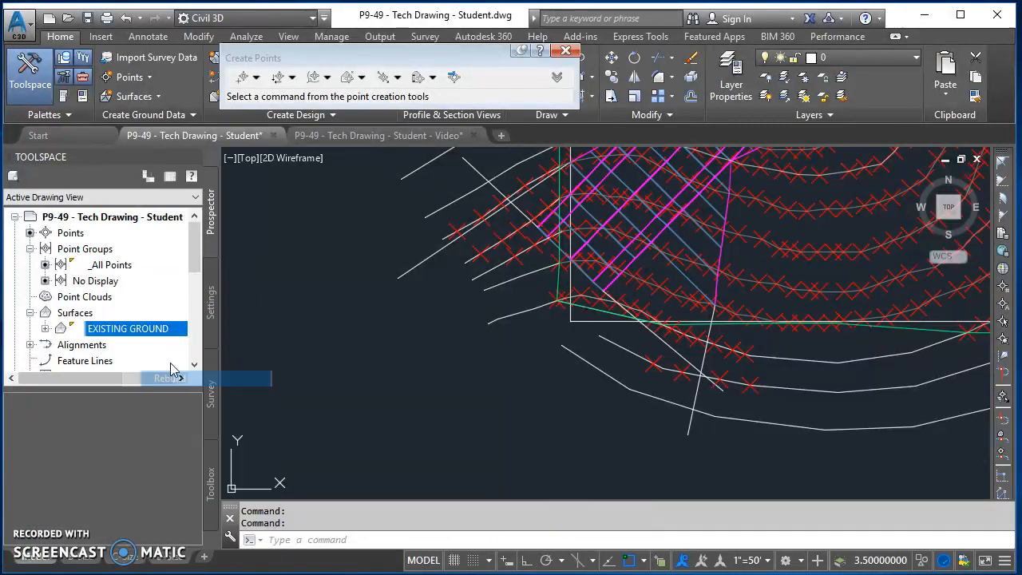
- Rebuild the WEBER PARKWAY ROAD corridor against the extended southwest surface and dismiss the event list
scroll(643, 396, "down", 3)
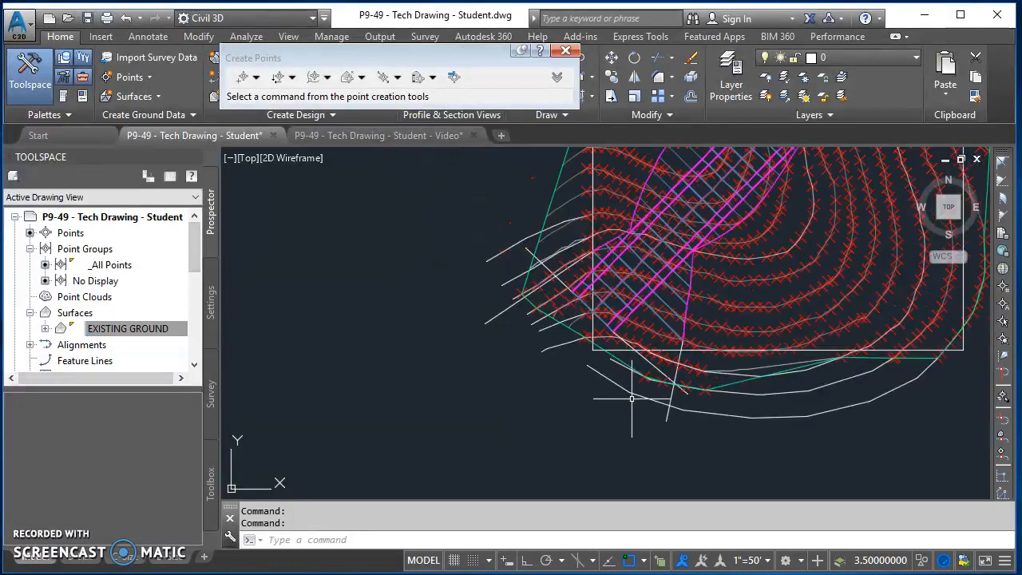
scroll(691, 387, "up", 3)
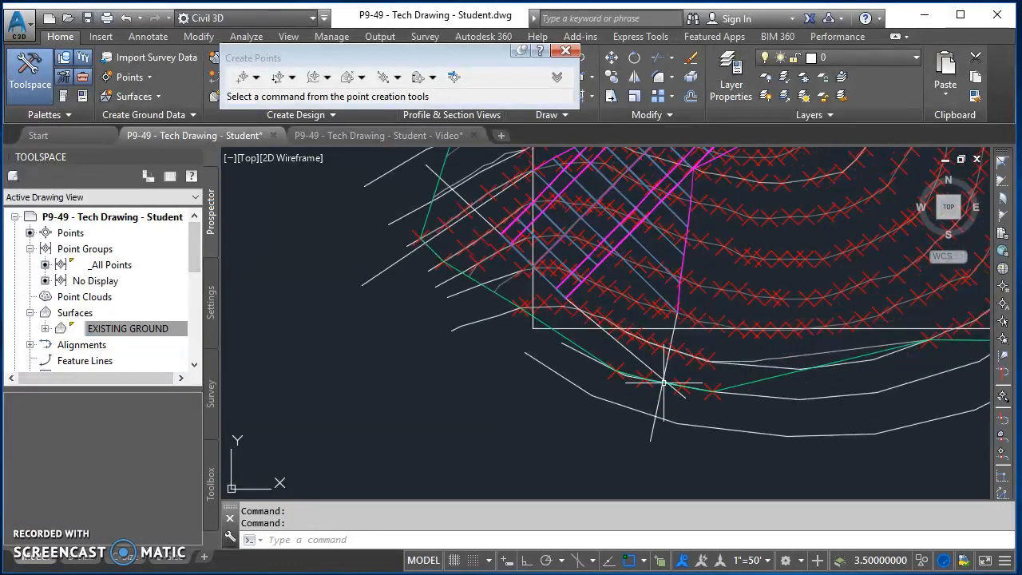
left_click_drag(194, 250, 194, 298)
right_click(140, 298)
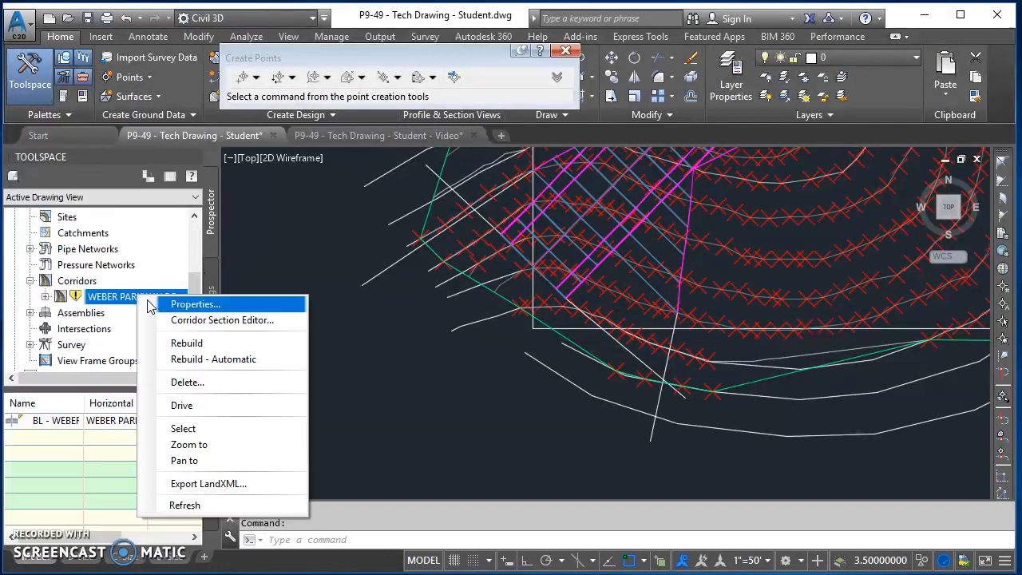
left_click(192, 344)
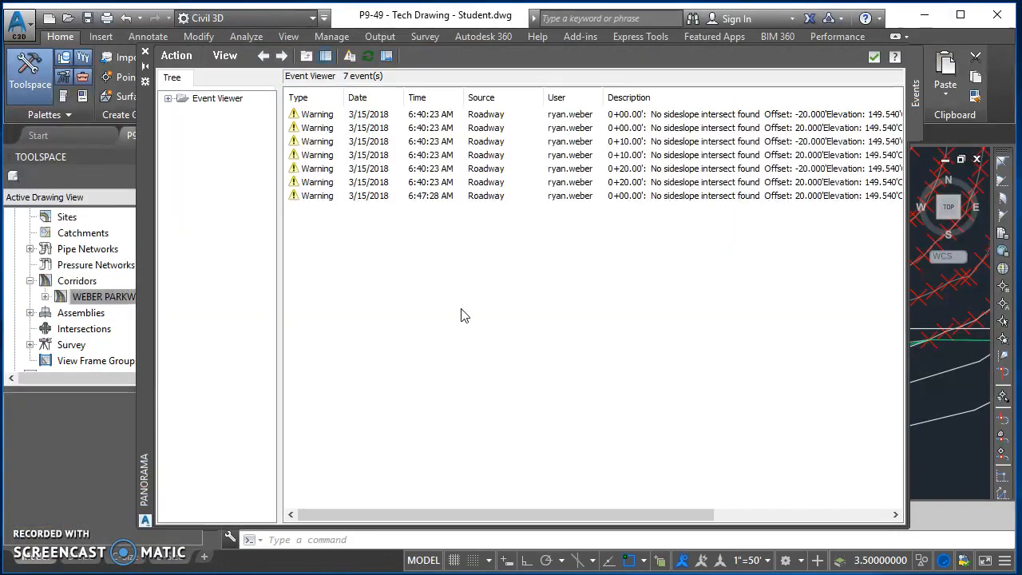
left_click(872, 58)
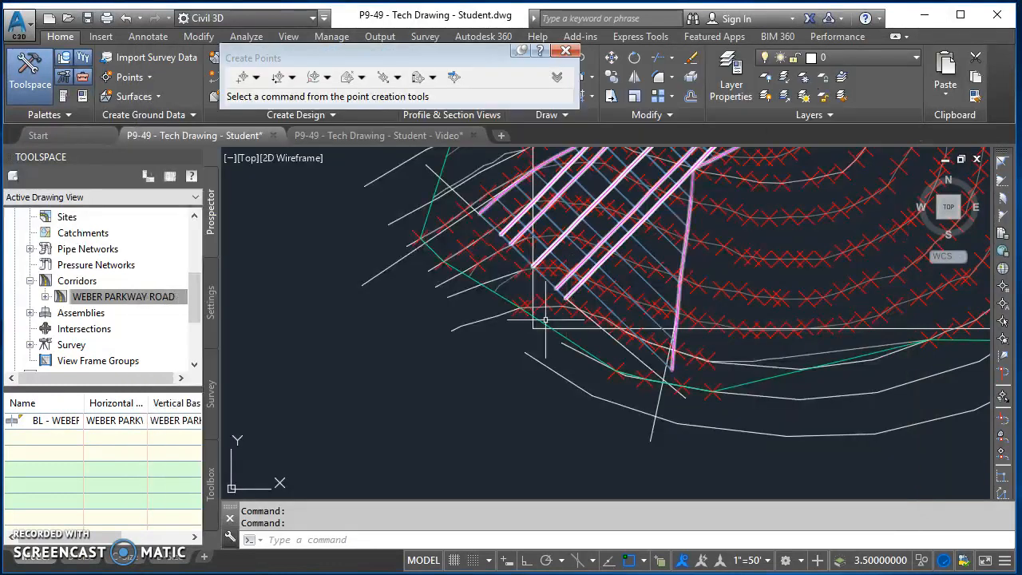
- Examine the corridor's slope limits and the outermost contour points against the surface boundary at the road's southwest end
middle_click_drag(531, 363, 551, 431)
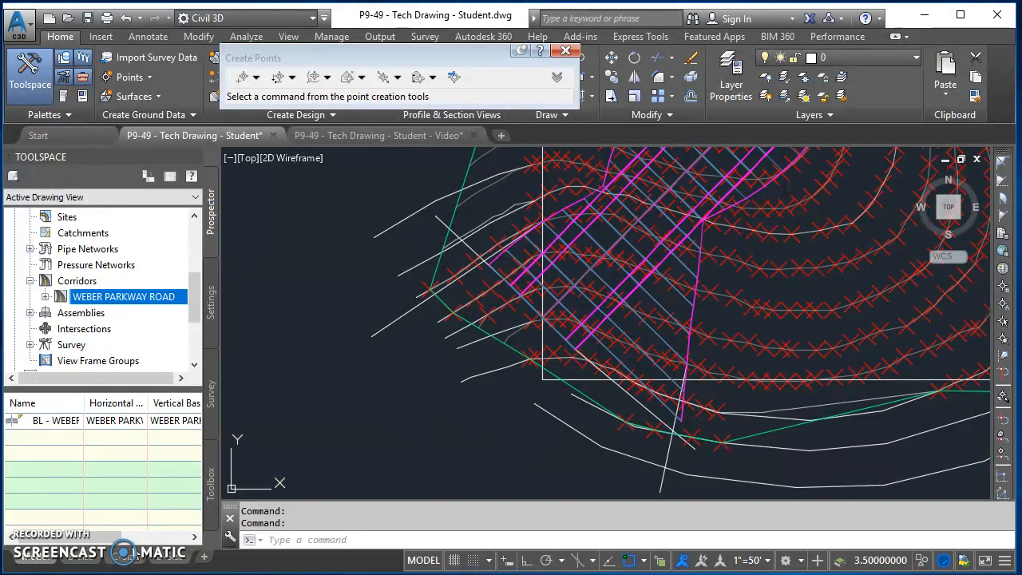
middle_click_drag(543, 473, 604, 466)
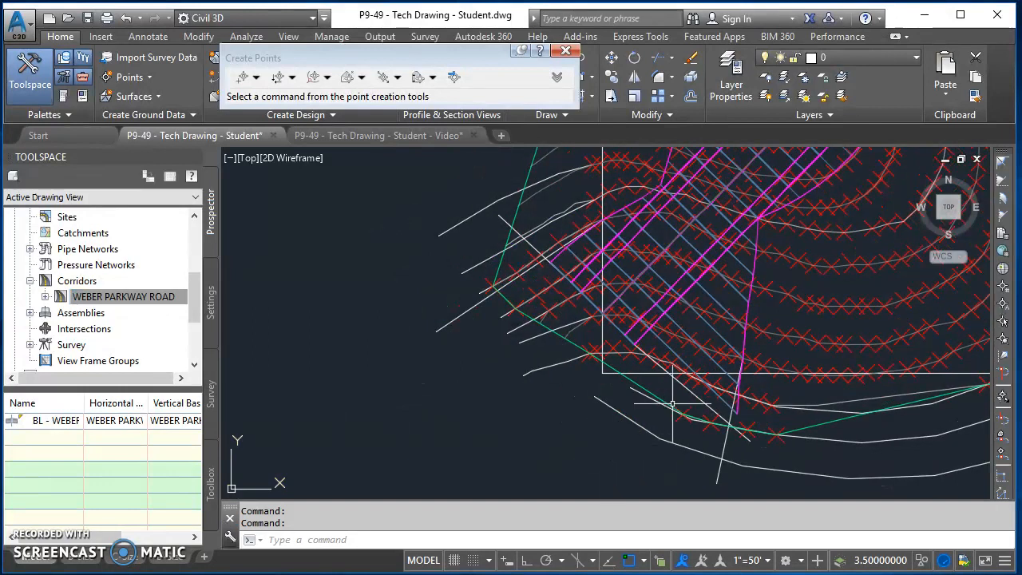
scroll(681, 389, "up", 2)
scroll(684, 416, "up", 2)
scroll(622, 322, "down", 2)
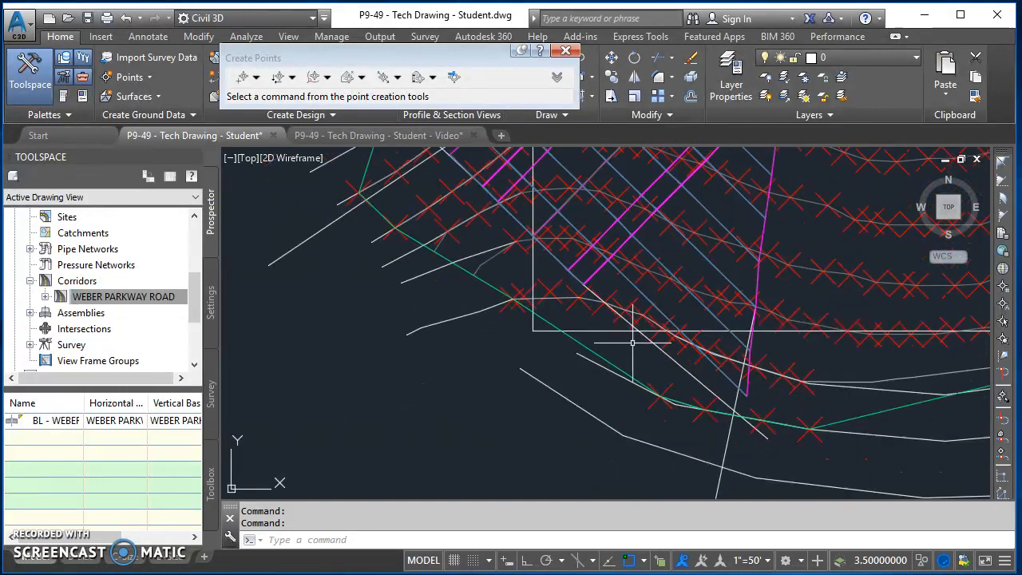
middle_click_drag(563, 257, 597, 312)
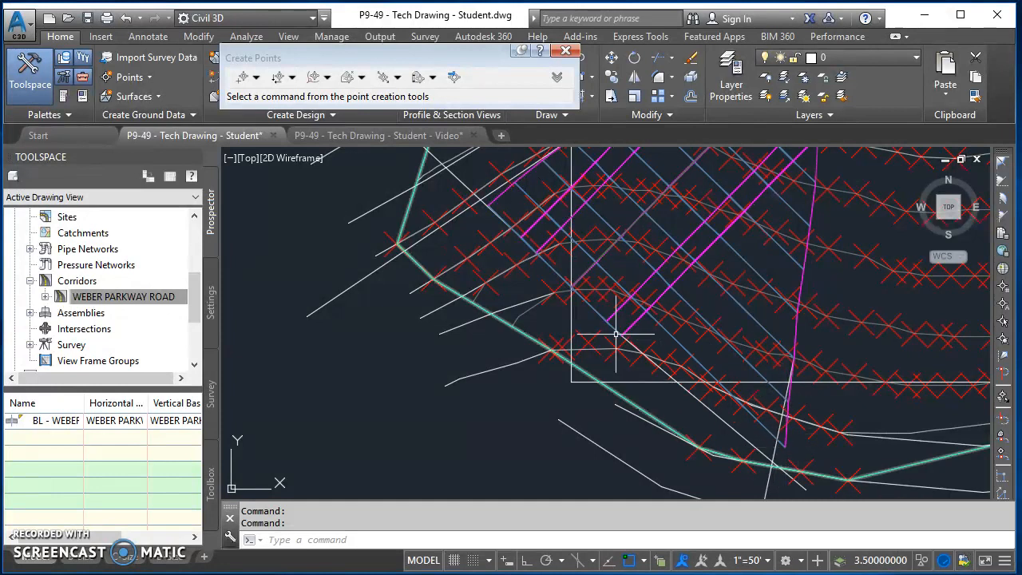
middle_click_drag(750, 445, 673, 338)
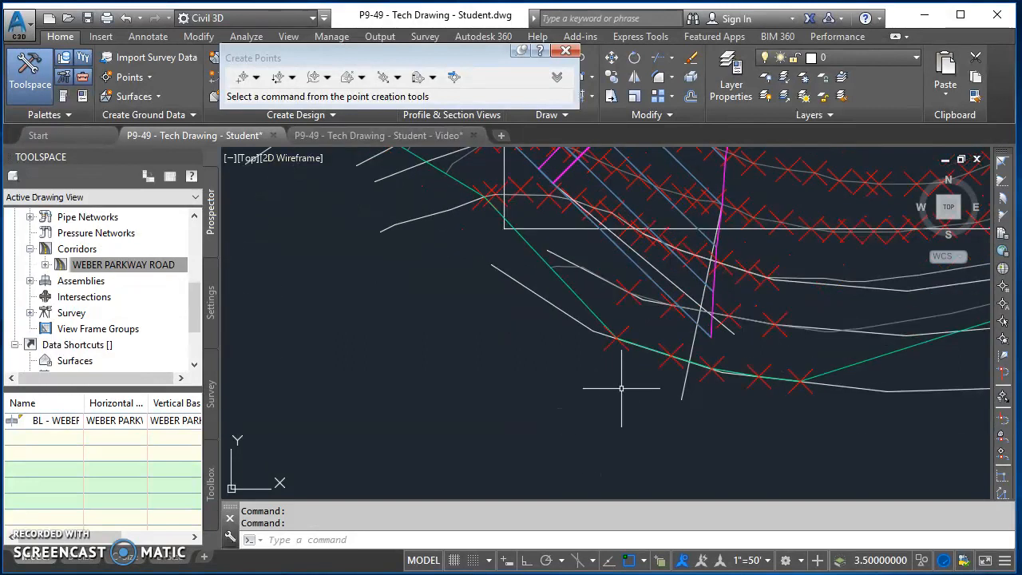
scroll(638, 392, "up", 3)
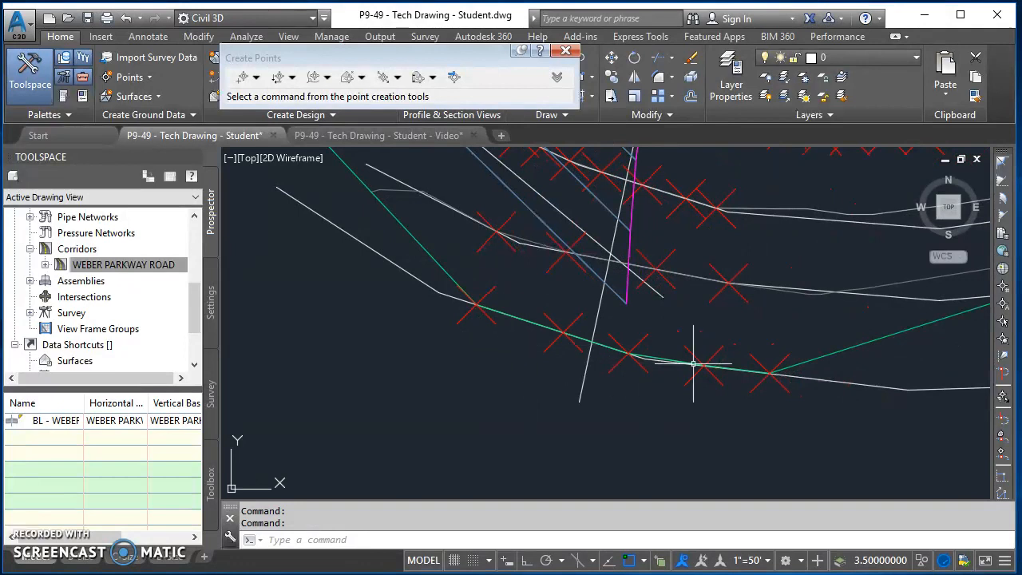
scroll(798, 299, "down", 4)
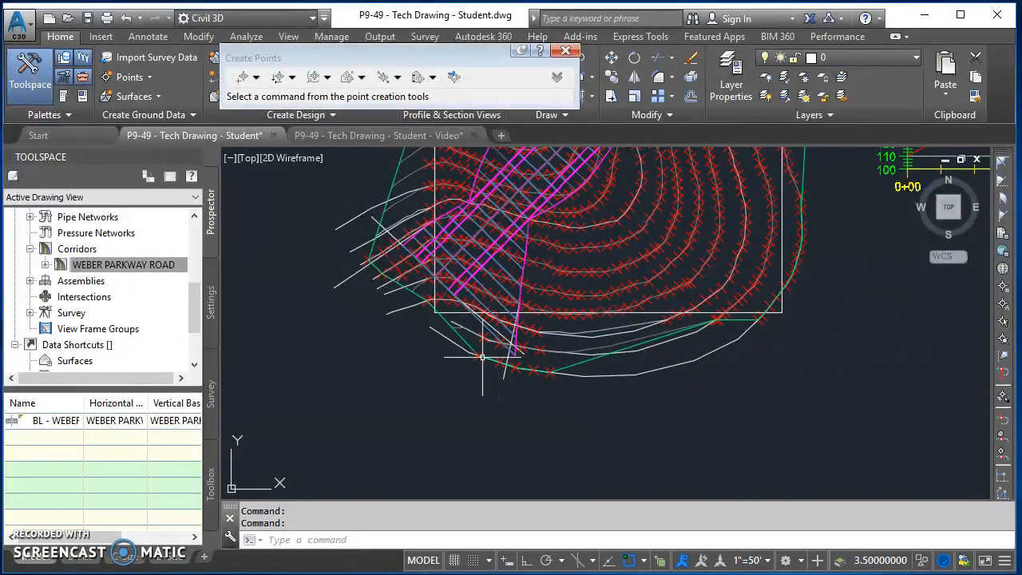
scroll(447, 327, "up", 3)
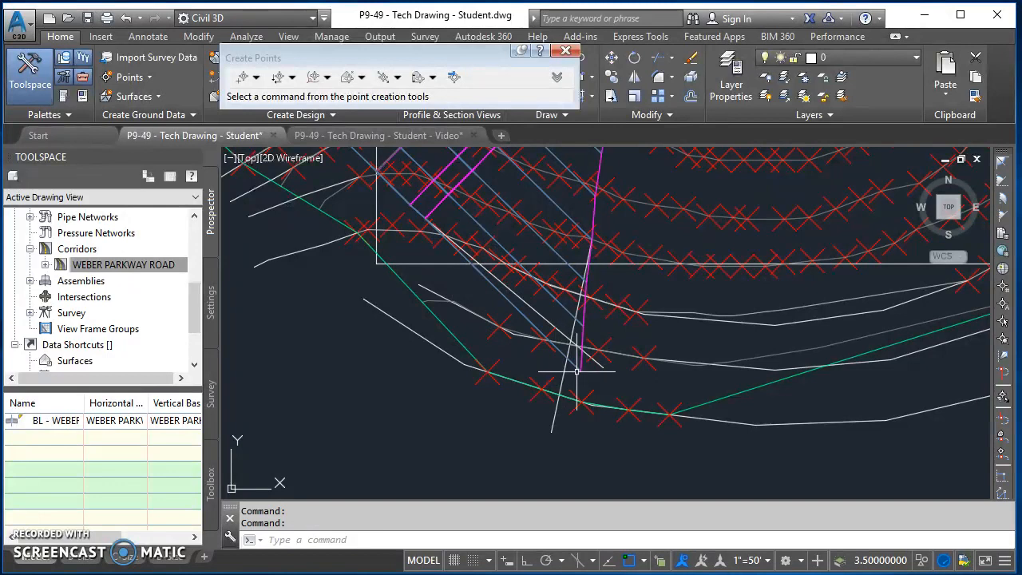
scroll(575, 341, "down", 3)
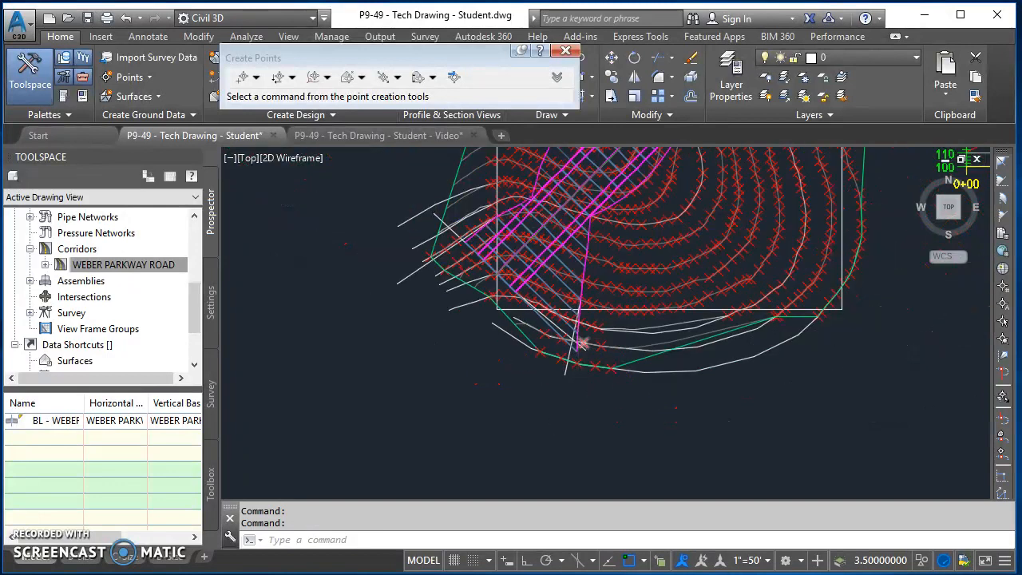
- Show the whole drawing, including the surface and profile view, and save it
scroll(582, 342, "down", 4)
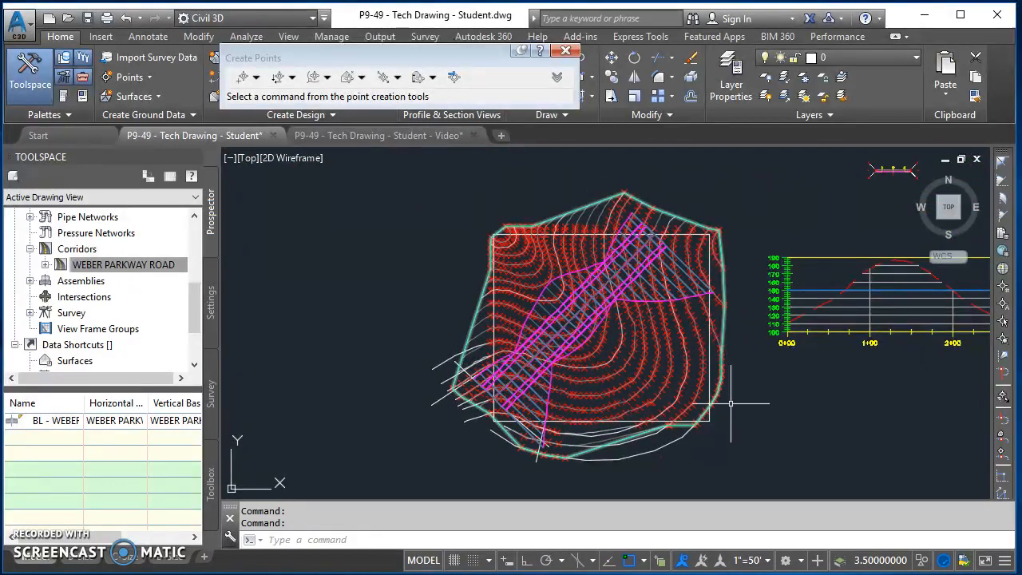
middle_click(729, 403)
middle_click(730, 404)
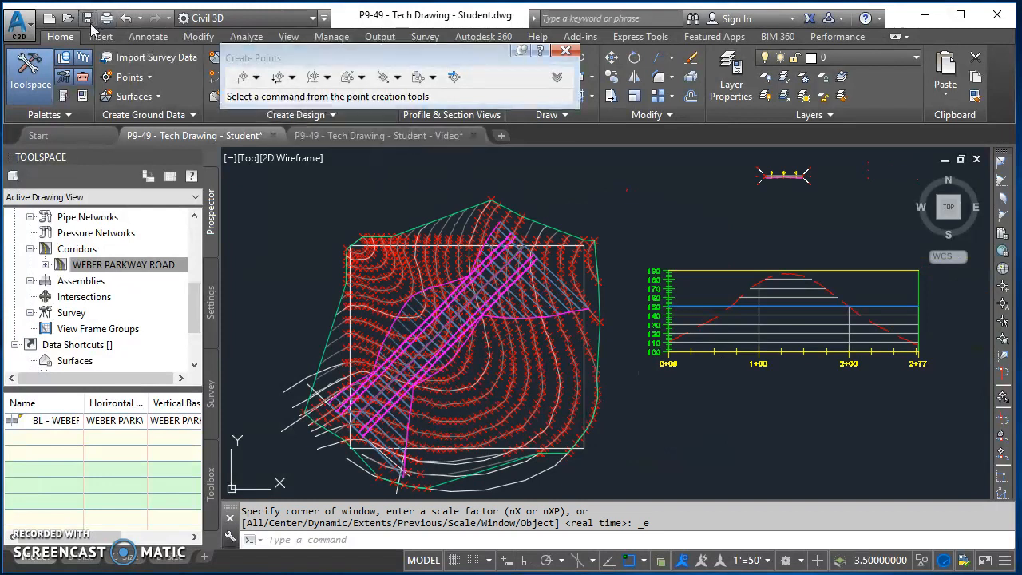
key("ctrl+s")
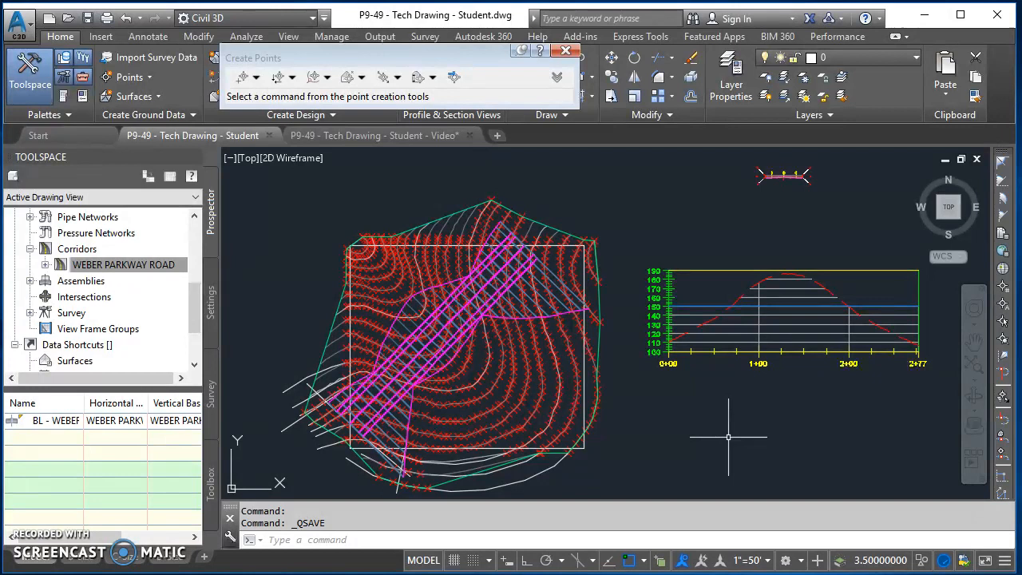
scroll(432, 359, "up", 2)
mouse_move(435, 417)
middle_mouse_down()
mouse_move(522, 365)
mouse_move(566, 368)
middle_mouse_up()
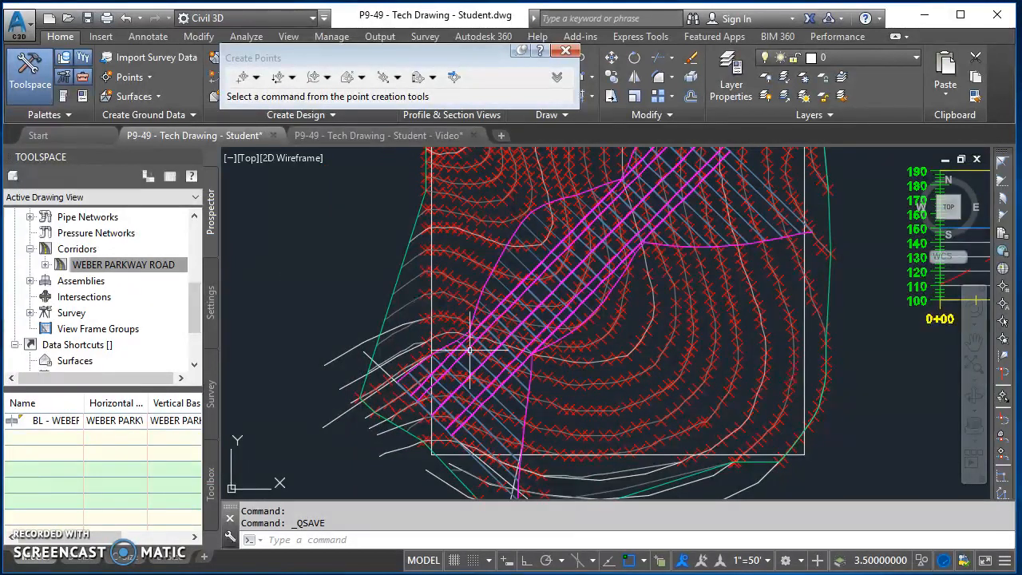